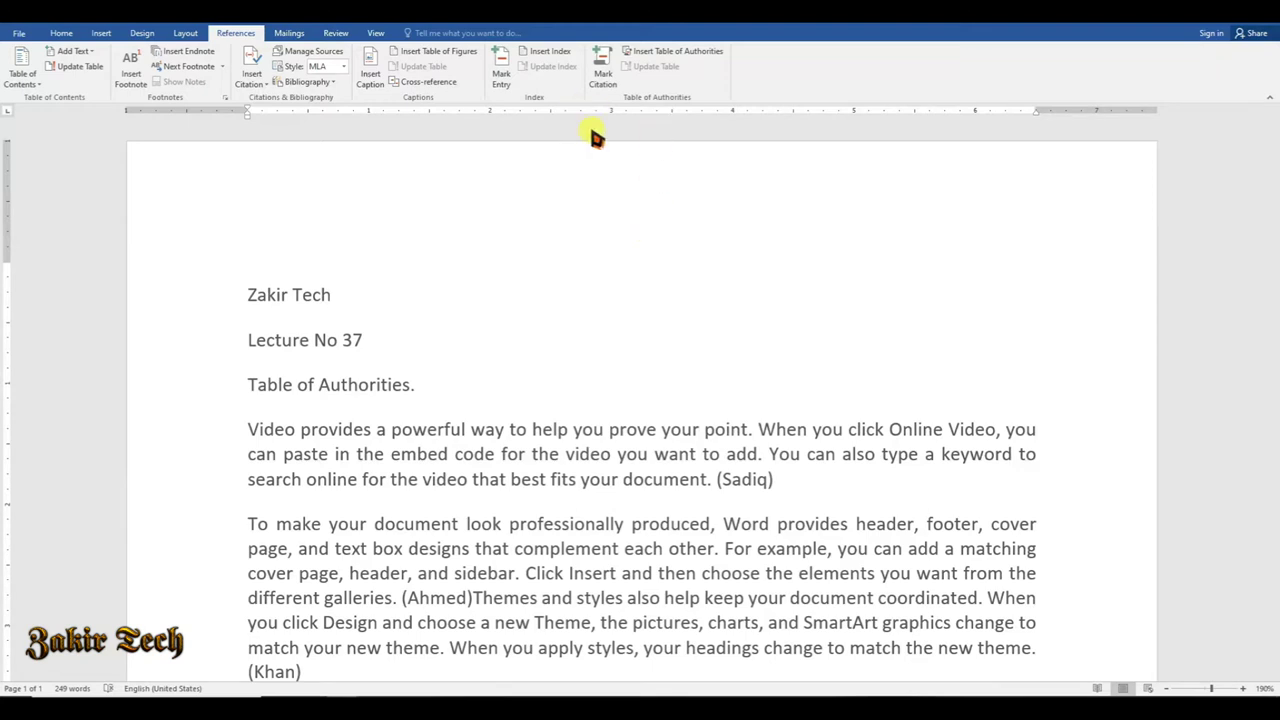
- Break the paragraph after (Ahmed) so 'Themes and styles' starts a new paragraph
{"action": "scroll", "coordinate": [617, 226], "scroll_direction": "down", "scroll_amount": 1}
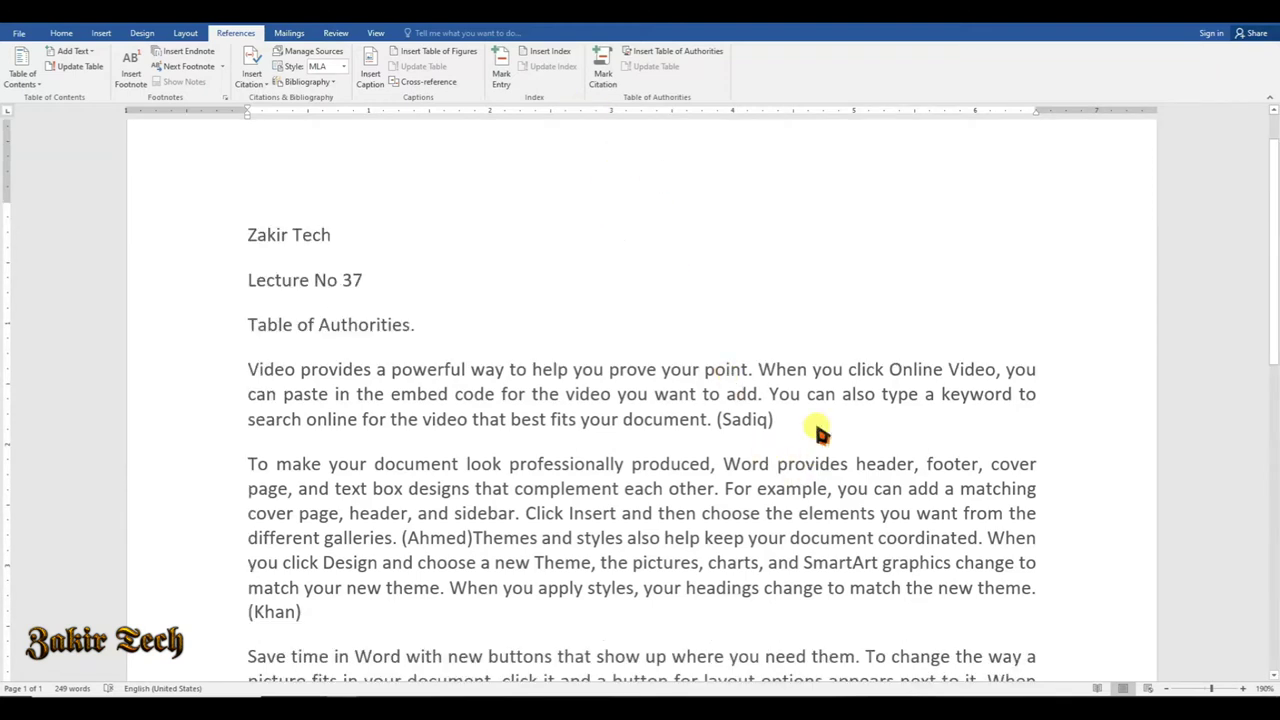
{"action": "scroll", "coordinate": [800, 418], "scroll_direction": "down", "scroll_amount": 2}
{"action": "left_click", "coordinate": [788, 302]}
{"action": "scroll", "coordinate": [600, 270], "scroll_direction": "up", "scroll_amount": 1}
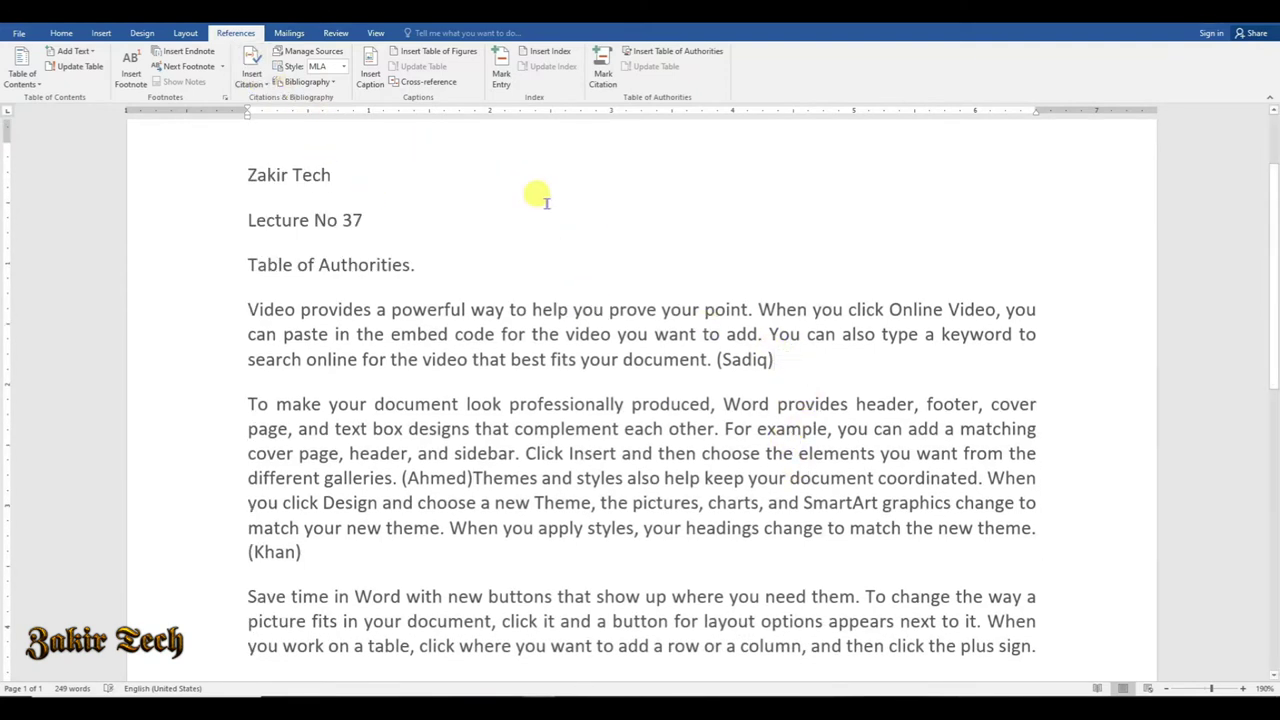
{"action": "scroll", "coordinate": [540, 200], "scroll_direction": "up", "scroll_amount": 1}
{"action": "scroll", "coordinate": [550, 210], "scroll_direction": "up", "scroll_amount": 1}
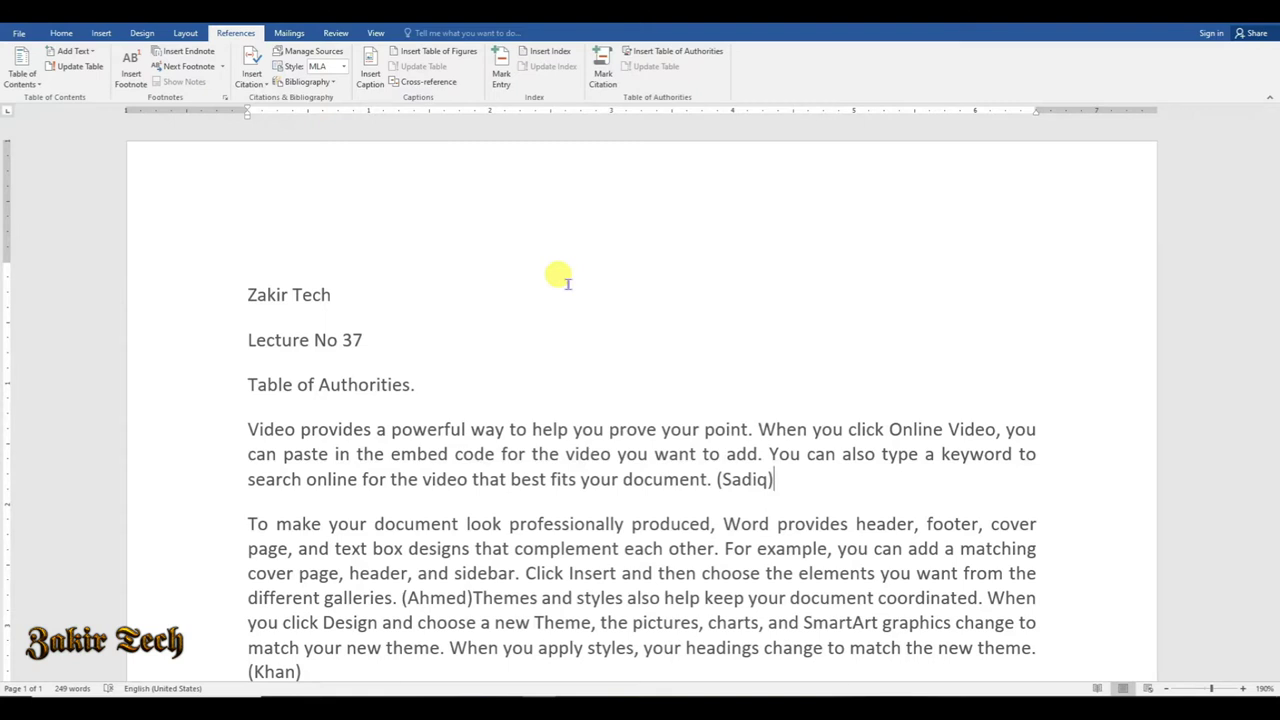
{"action": "scroll", "coordinate": [663, 266], "scroll_direction": "down", "scroll_amount": 1}
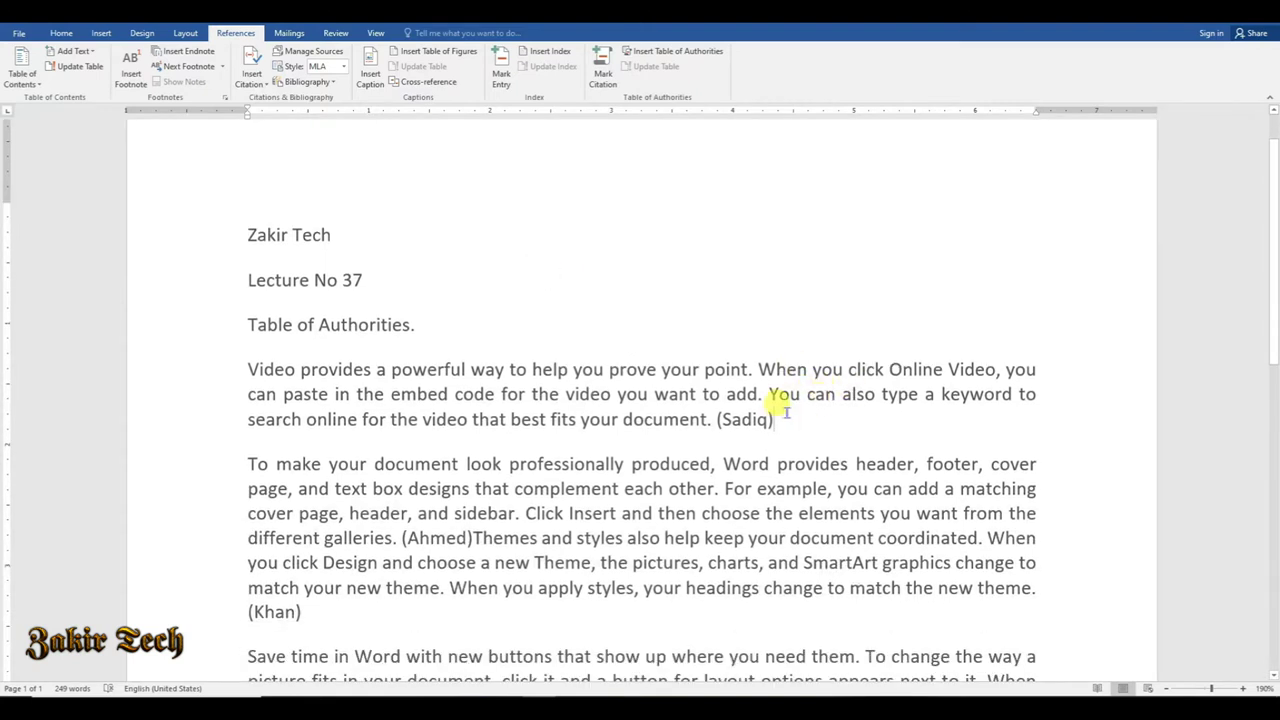
{"action": "scroll", "coordinate": [363, 500], "scroll_direction": "down", "scroll_amount": 2}
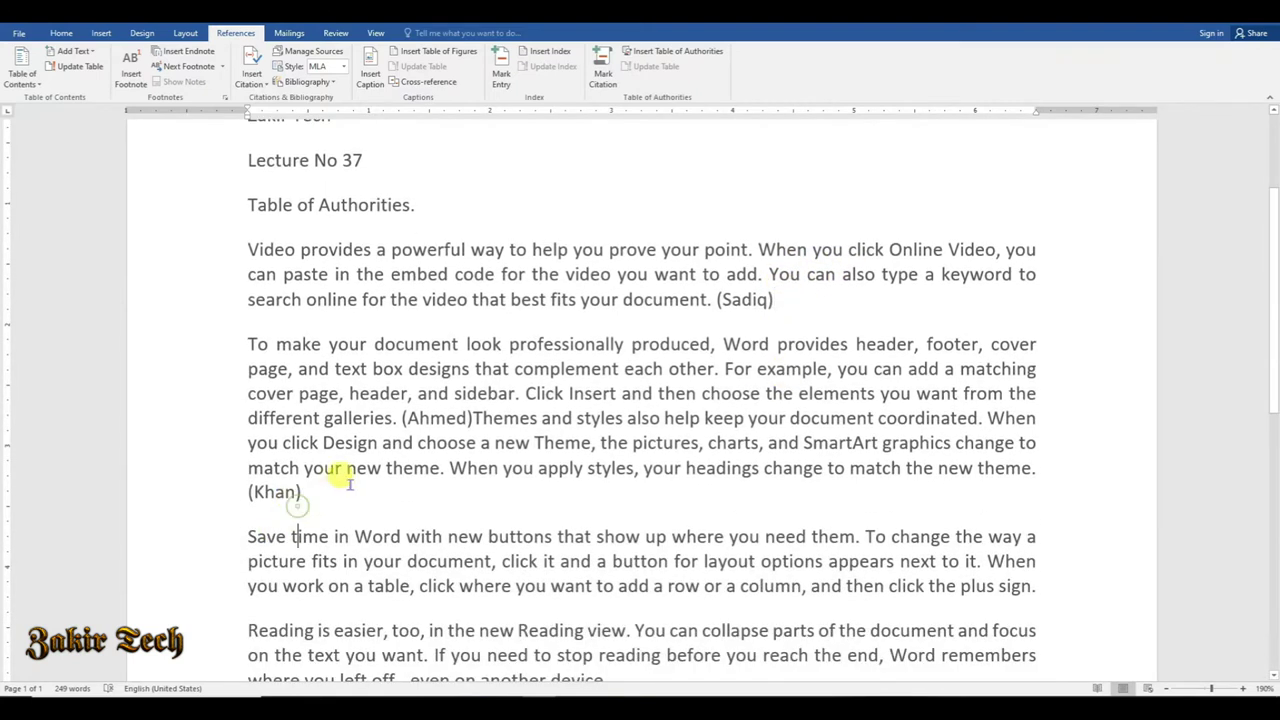
{"action": "scroll", "coordinate": [294, 528], "scroll_direction": "down", "scroll_amount": 2}
{"action": "scroll", "coordinate": [580, 421], "scroll_direction": "up", "scroll_amount": 1}
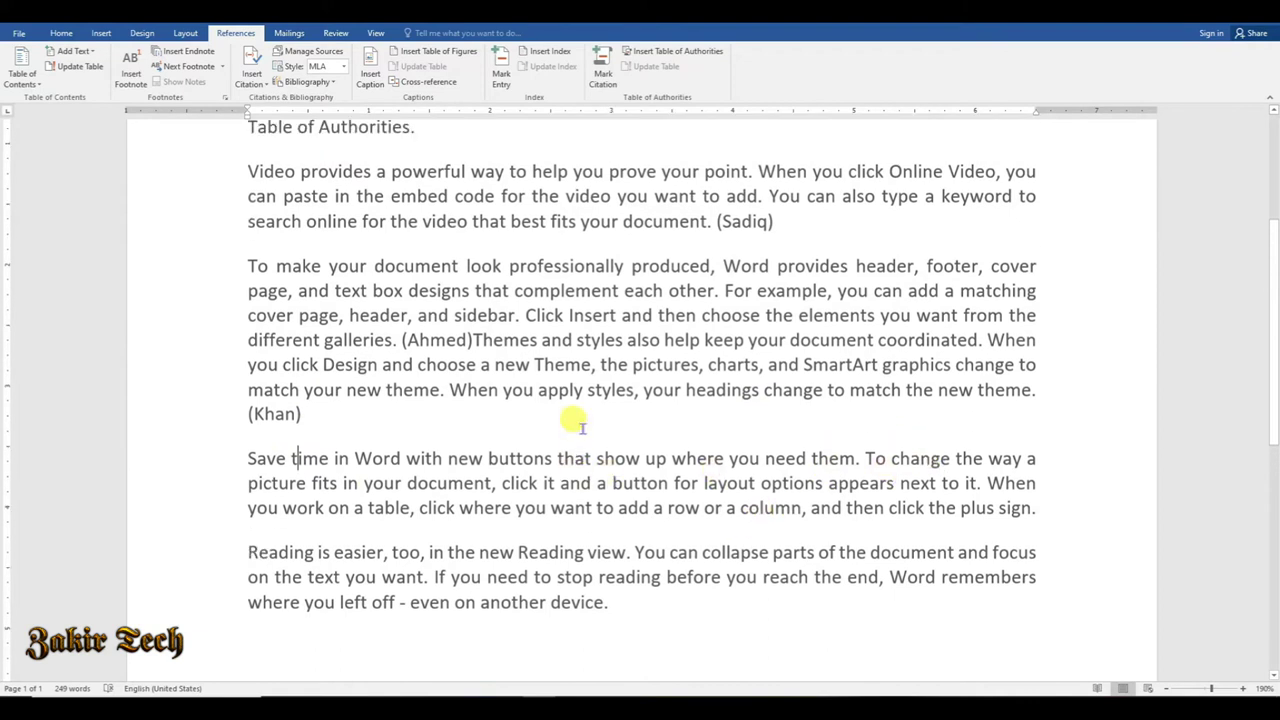
{"action": "left_click", "coordinate": [473, 358]}
{"action": "key", "text": "Return"}
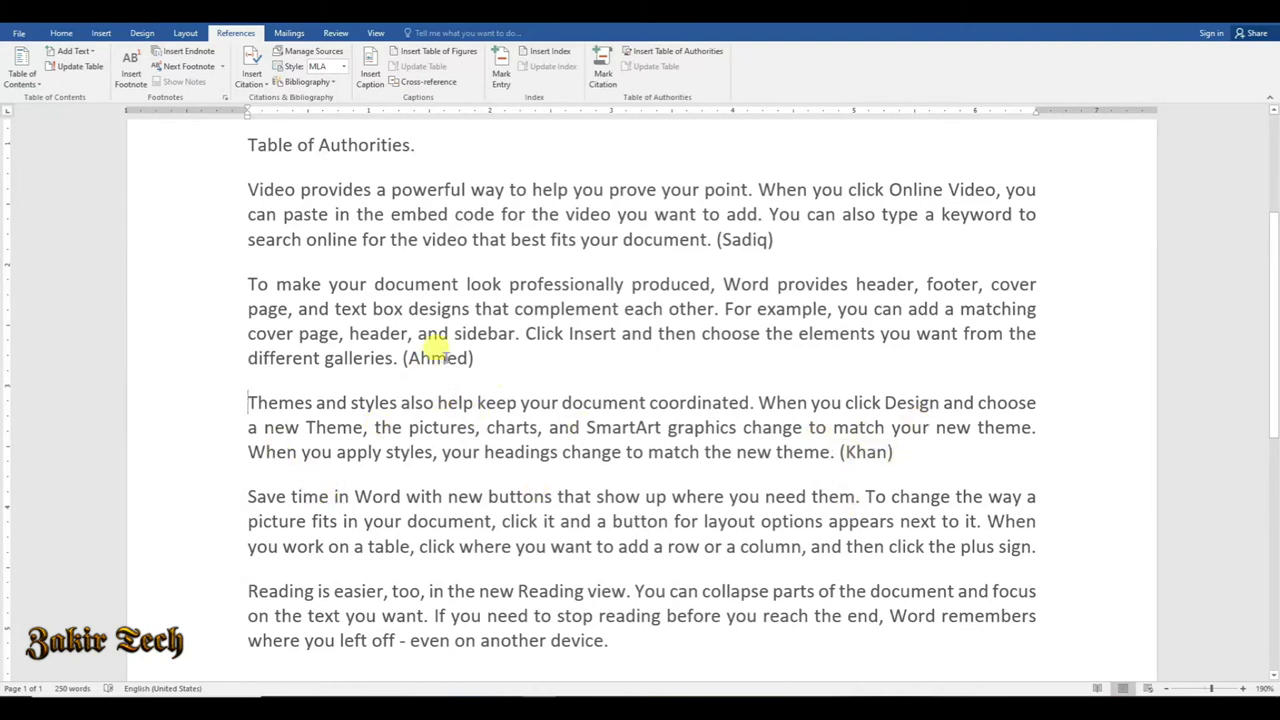
- Select the whole (Sadiq) citation and start Mark Citation for it
{"action": "left_click", "coordinate": [746, 242]}
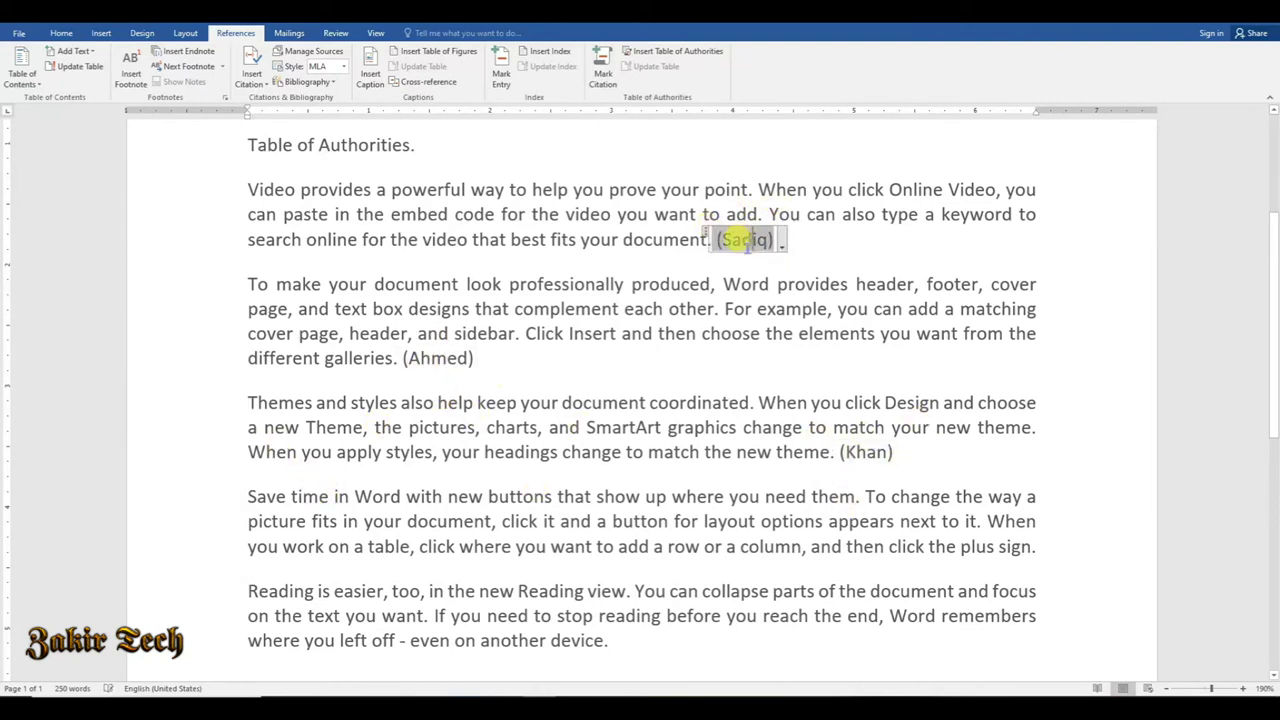
{"action": "left_click", "coordinate": [258, 86]}
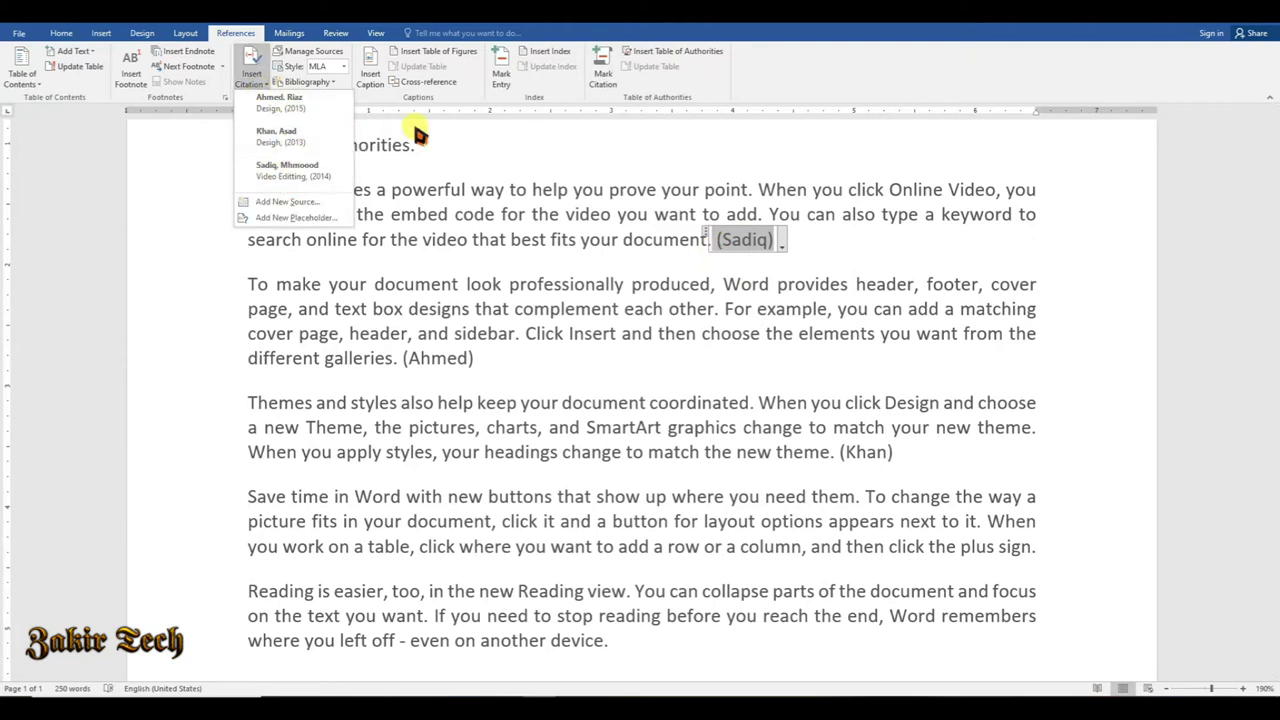
{"action": "left_click", "coordinate": [445, 142]}
{"action": "left_click", "coordinate": [895, 451]}
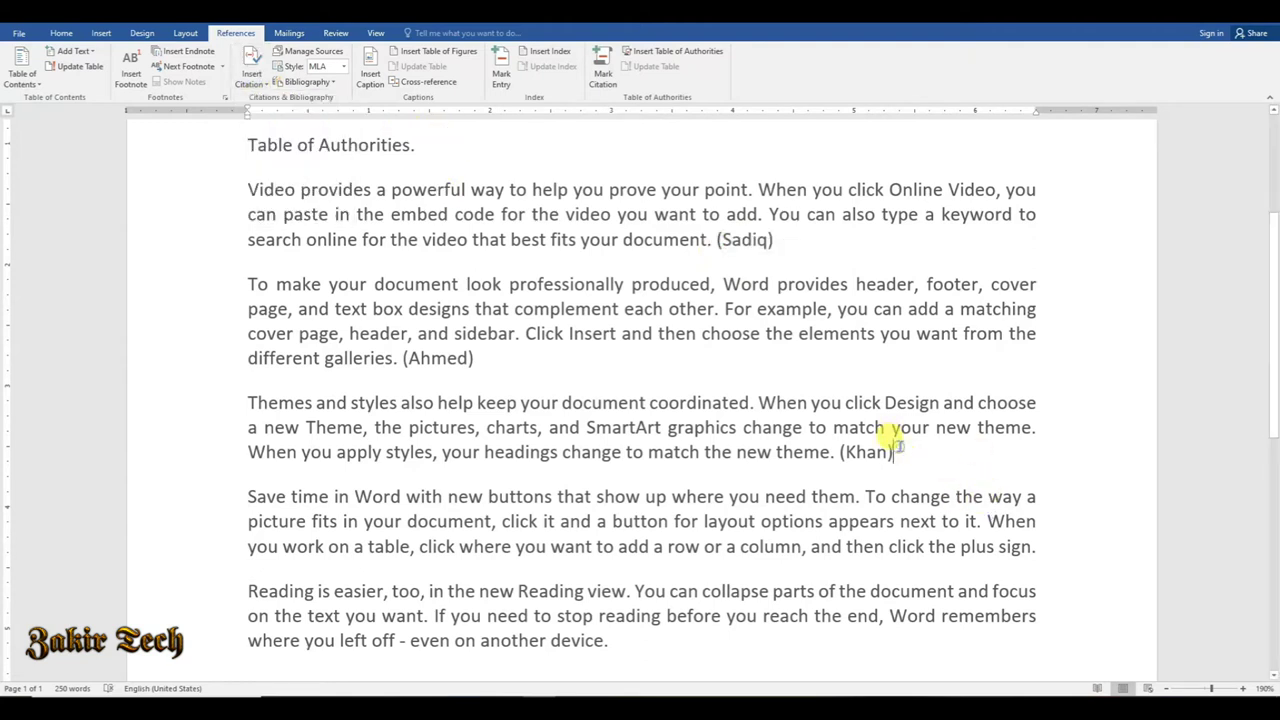
{"action": "scroll", "coordinate": [863, 451], "scroll_direction": "down", "scroll_amount": 1}
{"action": "scroll", "coordinate": [575, 530], "scroll_direction": "down", "scroll_amount": 1}
{"action": "scroll", "coordinate": [556, 545], "scroll_direction": "up", "scroll_amount": 3}
{"action": "left_click", "coordinate": [744, 298]}
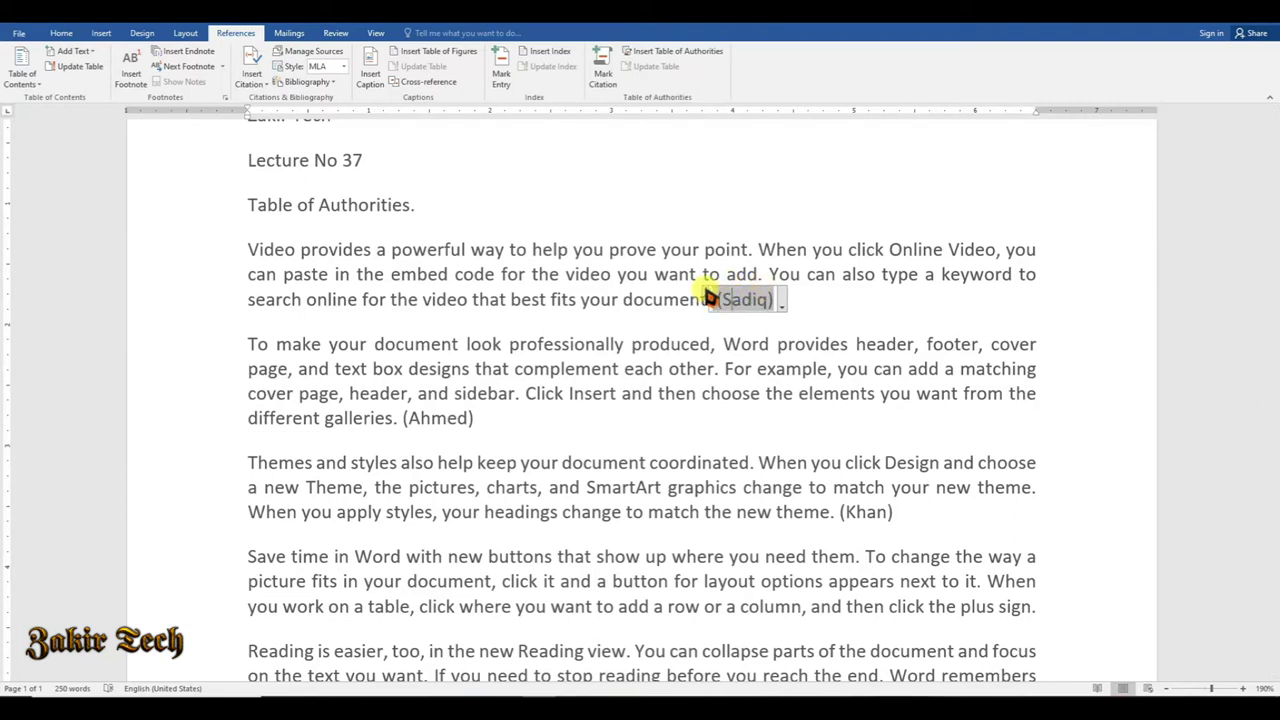
{"action": "left_click", "coordinate": [709, 298]}
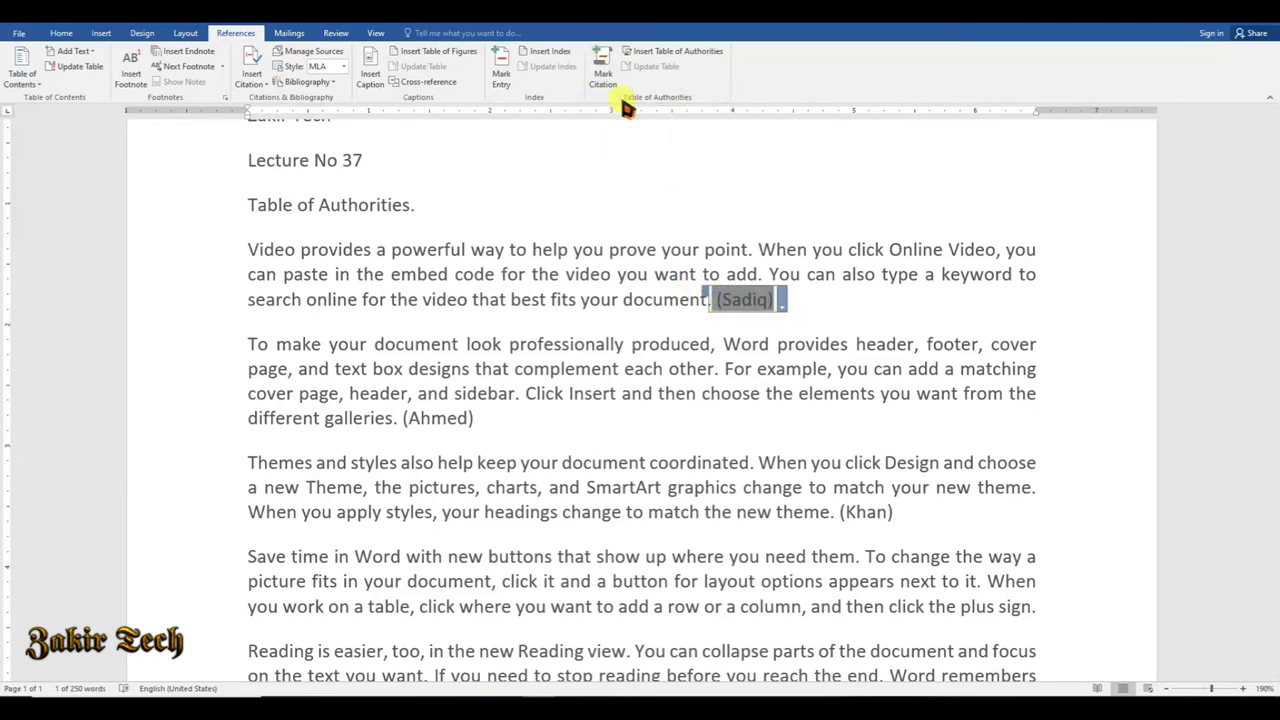
{"action": "left_click", "coordinate": [605, 78]}
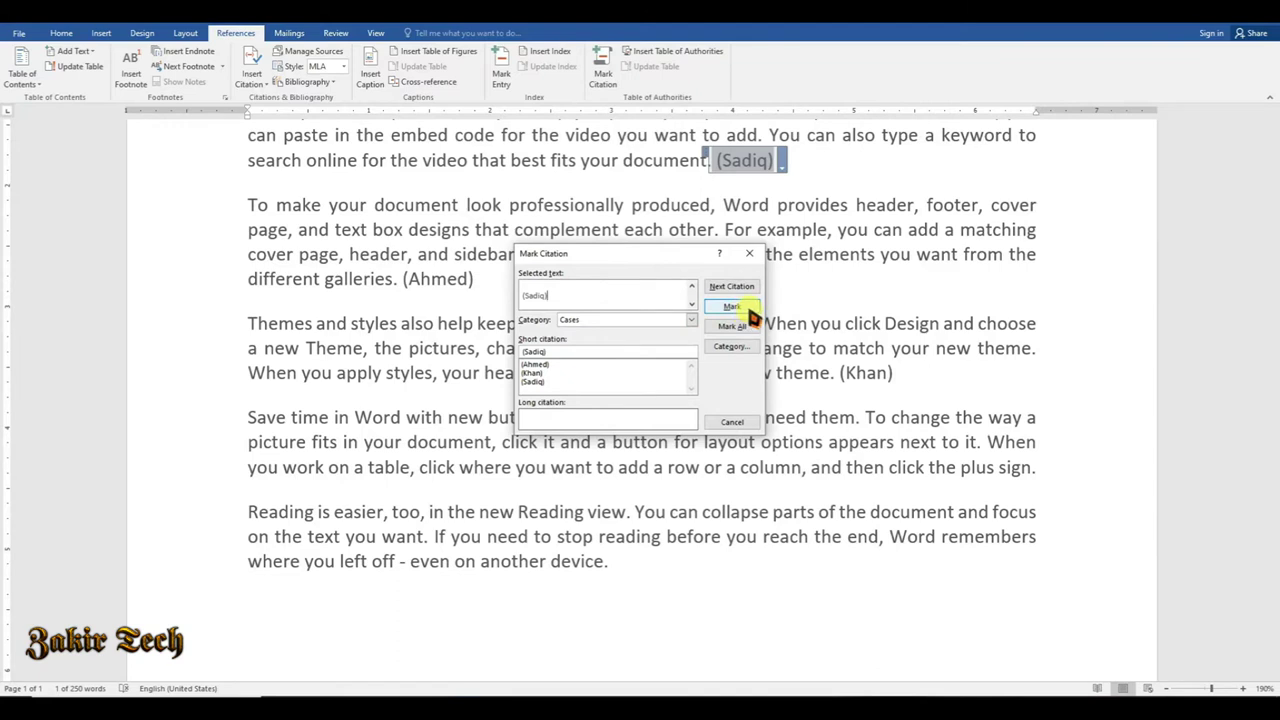
- Mark (Sadiq) under the Cases category, close the dialog, and select (Ahmed)
{"action": "left_click", "coordinate": [740, 308]}
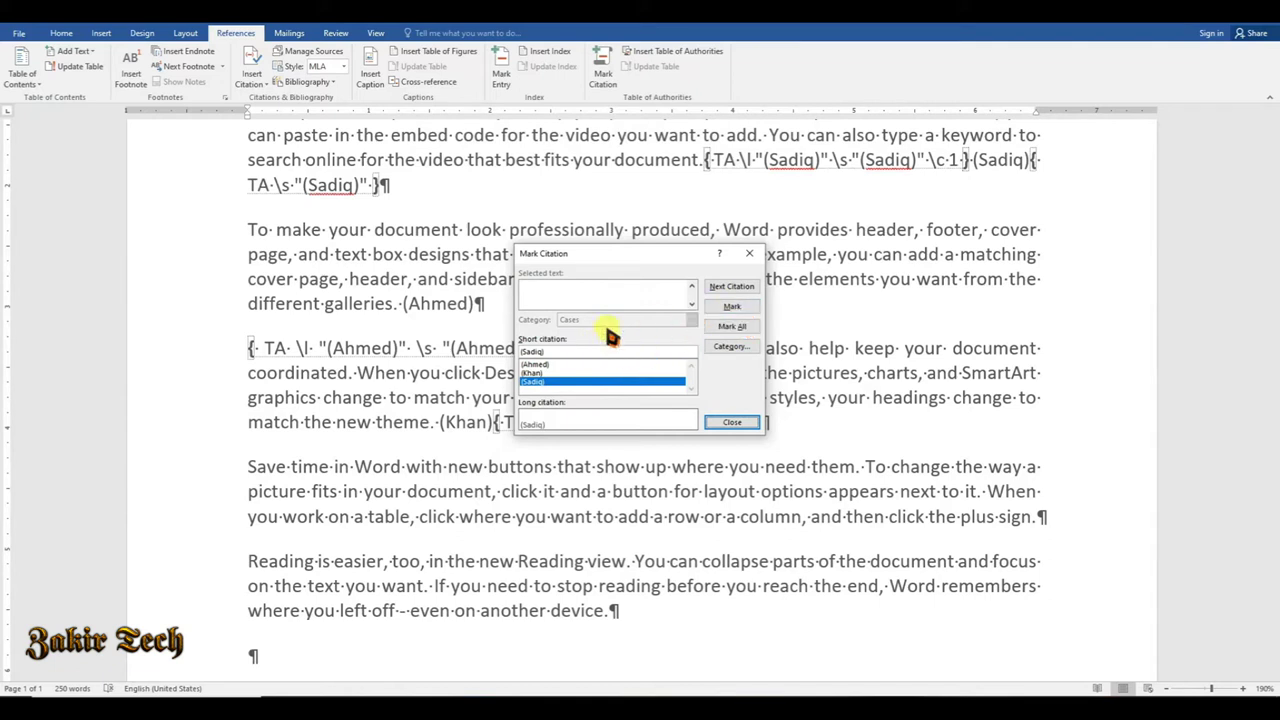
{"action": "left_click", "coordinate": [735, 425]}
{"action": "scroll", "coordinate": [690, 335], "scroll_direction": "up", "scroll_amount": 1}
{"action": "left_click_drag", "start_coordinate": [482, 363], "coordinate": [400, 365]}
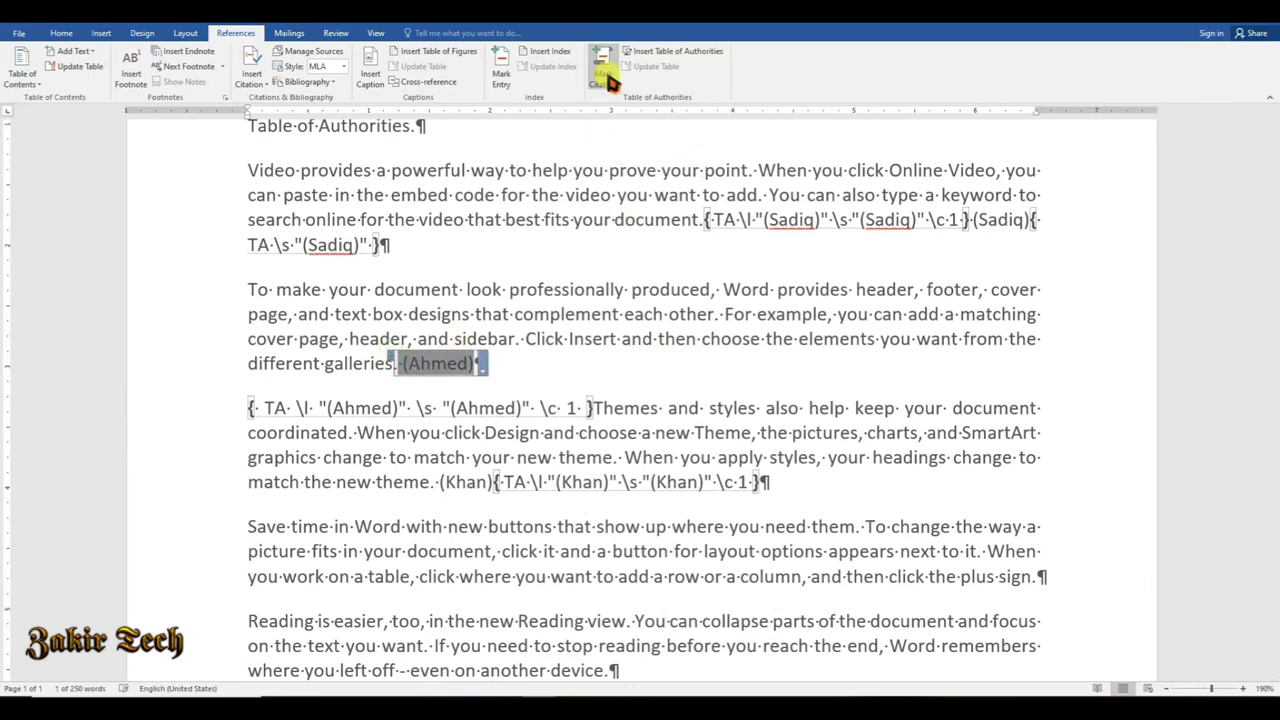
- Start Mark Citation for (Ahmed), browse the category list, and open Edit Category
{"action": "left_click", "coordinate": [604, 72]}
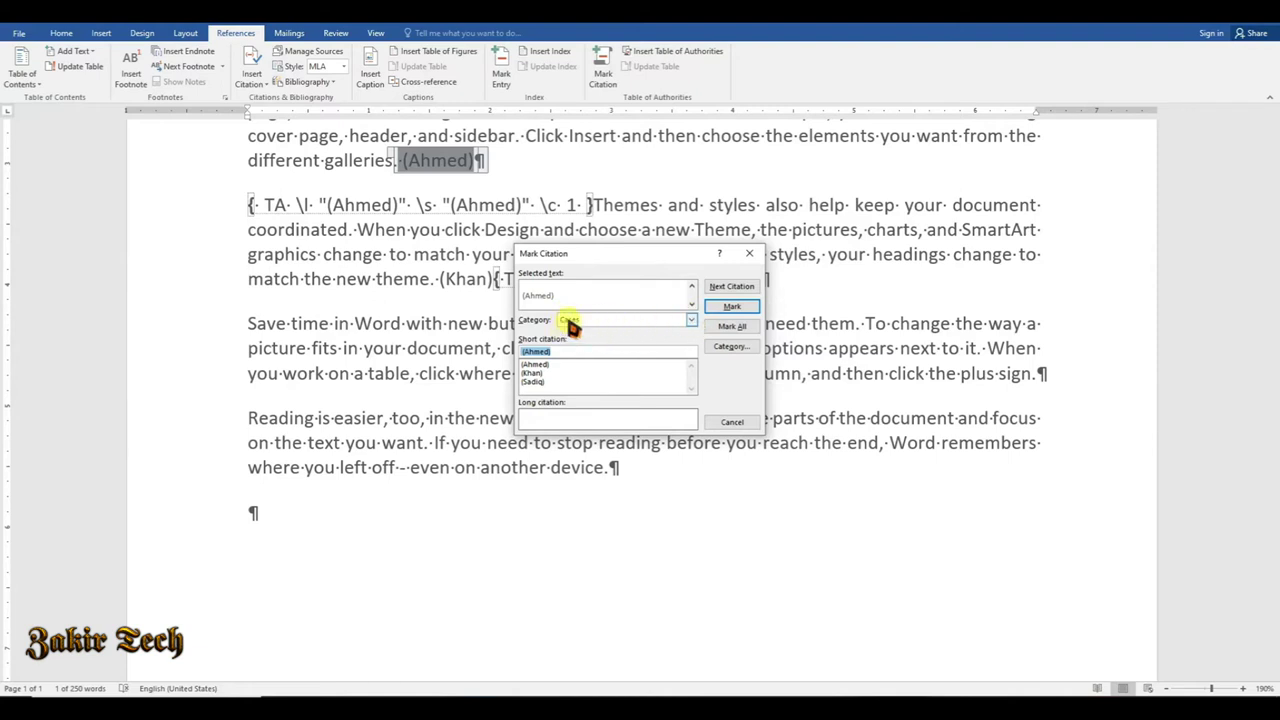
{"action": "left_click", "coordinate": [691, 319]}
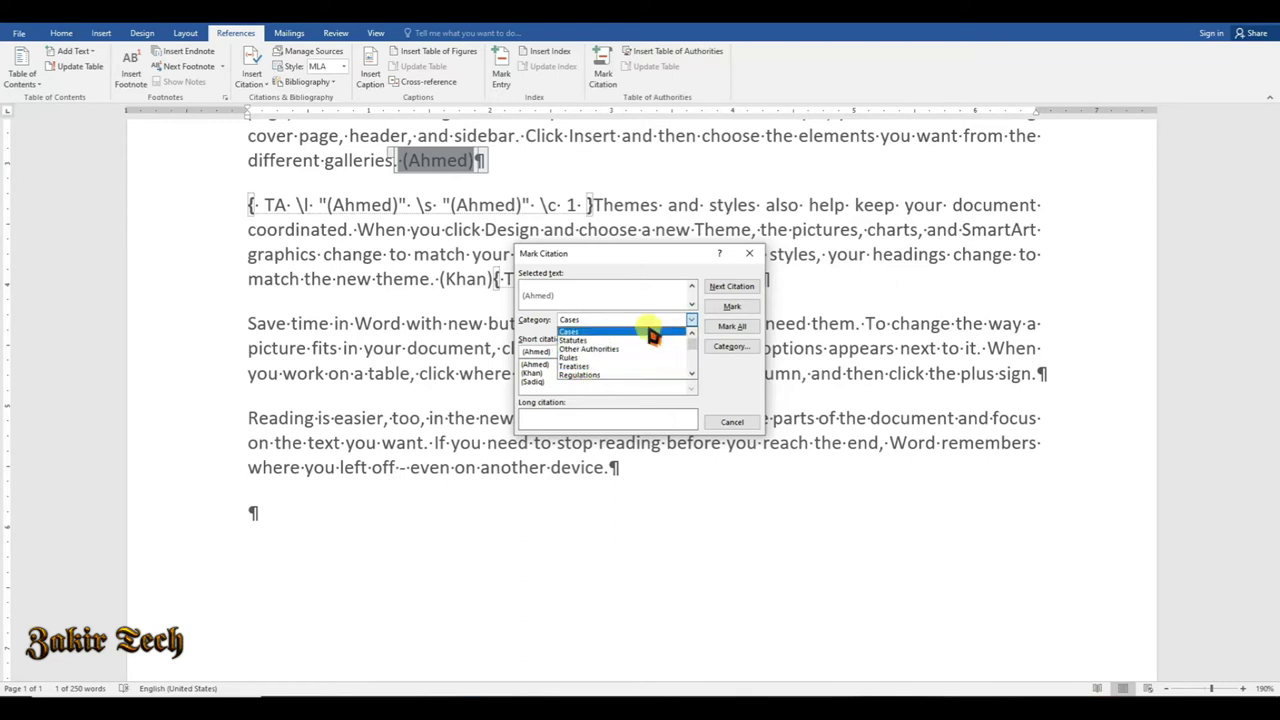
{"action": "scroll", "coordinate": [643, 357], "scroll_direction": "down", "scroll_amount": 2}
{"action": "scroll", "coordinate": [640, 355], "scroll_direction": "up", "scroll_amount": 3}
{"action": "scroll", "coordinate": [614, 362], "scroll_direction": "down", "scroll_amount": 2}
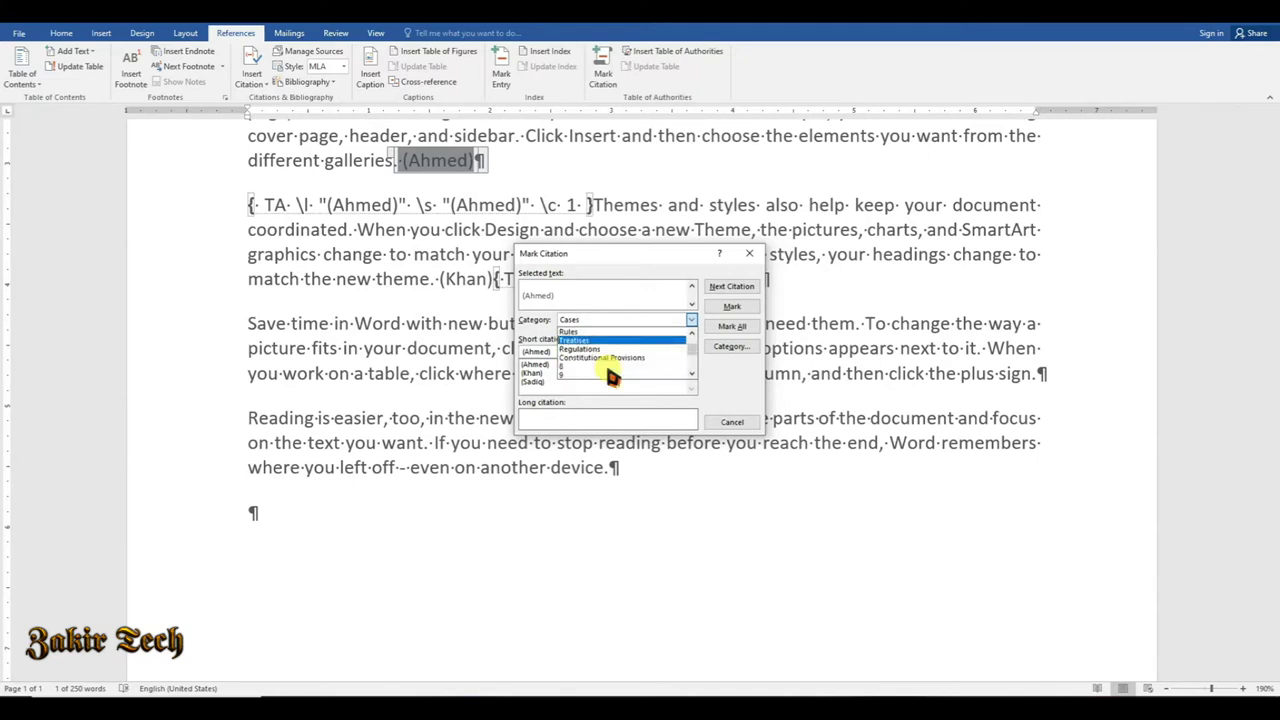
{"action": "scroll", "coordinate": [612, 362], "scroll_direction": "up", "scroll_amount": 3}
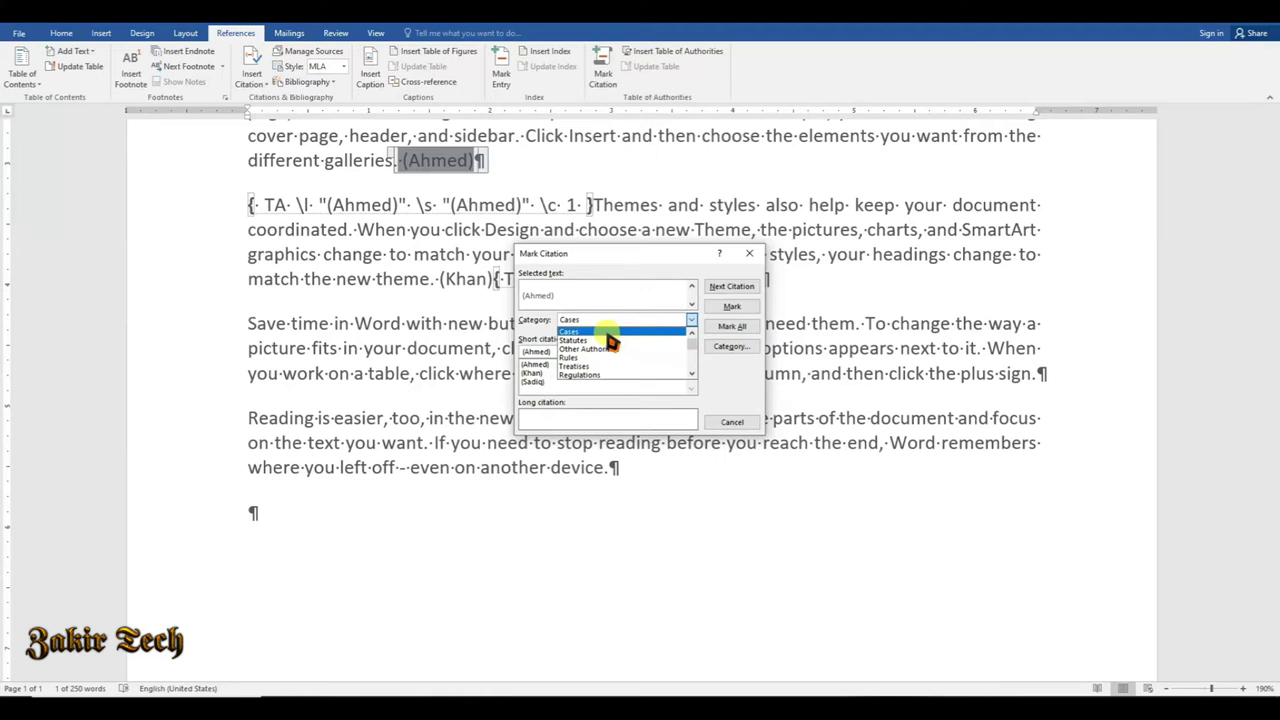
{"action": "left_click", "coordinate": [732, 347]}
- Close Edit Category unchanged and Mark All (Ahmed) occurrences under Cases
{"action": "scroll", "coordinate": [652, 325], "scroll_direction": "down", "scroll_amount": 1}
{"action": "scroll", "coordinate": [586, 335], "scroll_direction": "down", "scroll_amount": 2}
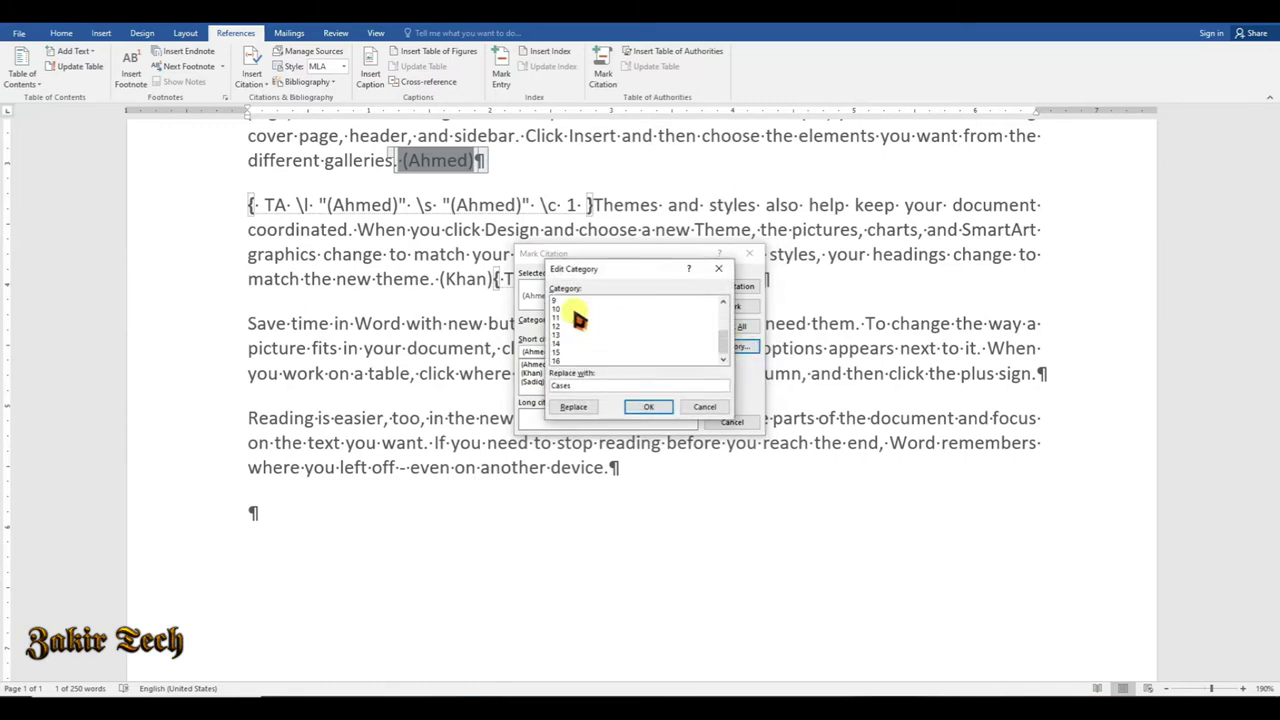
{"action": "scroll", "coordinate": [568, 350], "scroll_direction": "up", "scroll_amount": 1}
{"action": "left_click", "coordinate": [567, 316]}
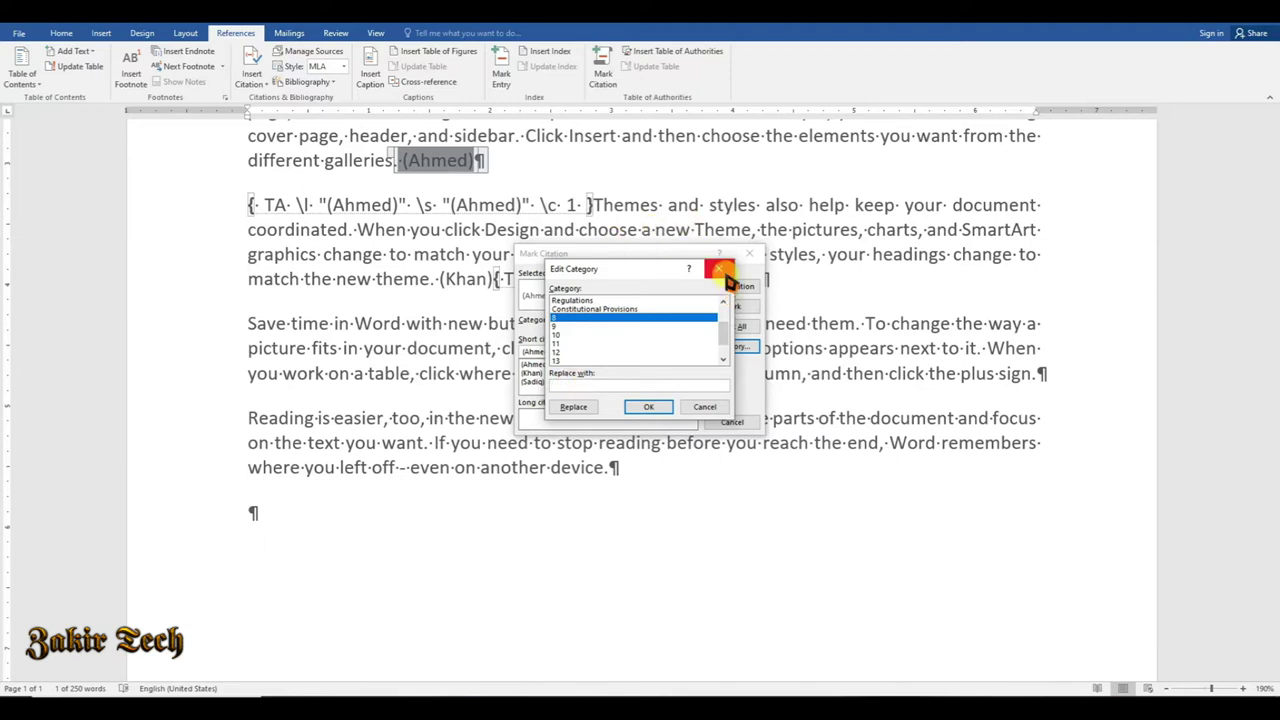
{"action": "left_click", "coordinate": [701, 407]}
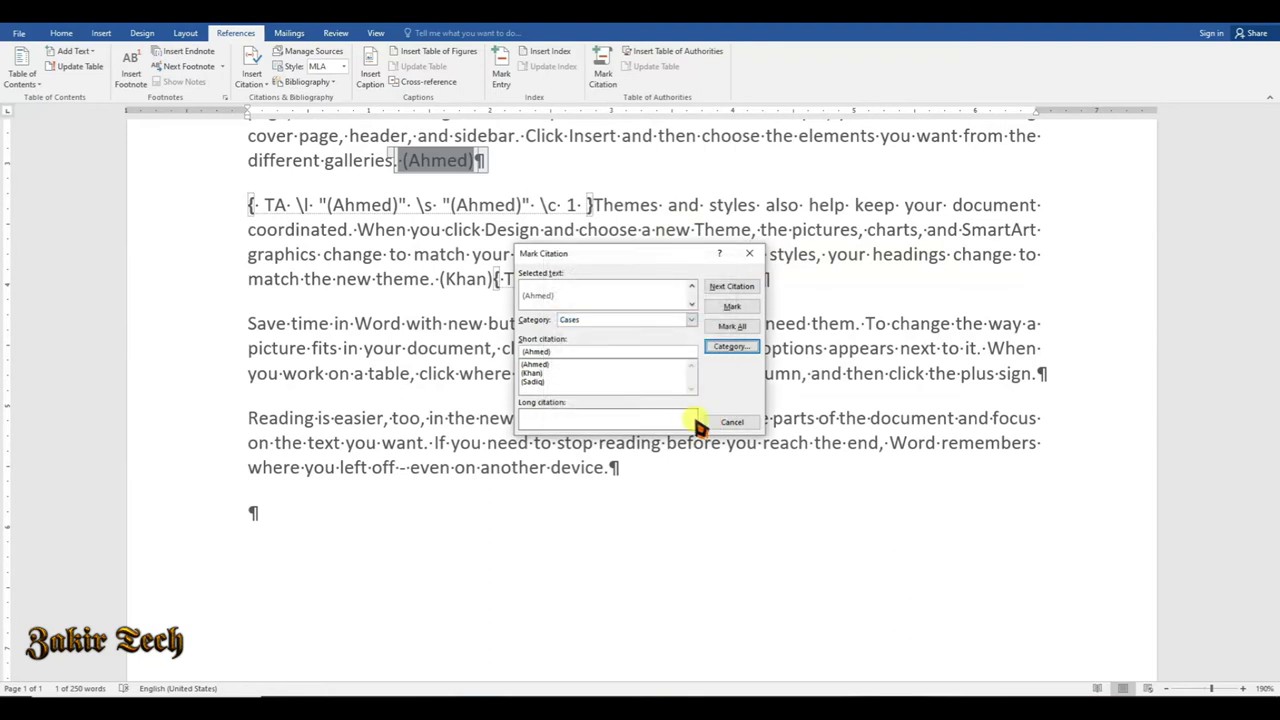
{"action": "left_click", "coordinate": [735, 307]}
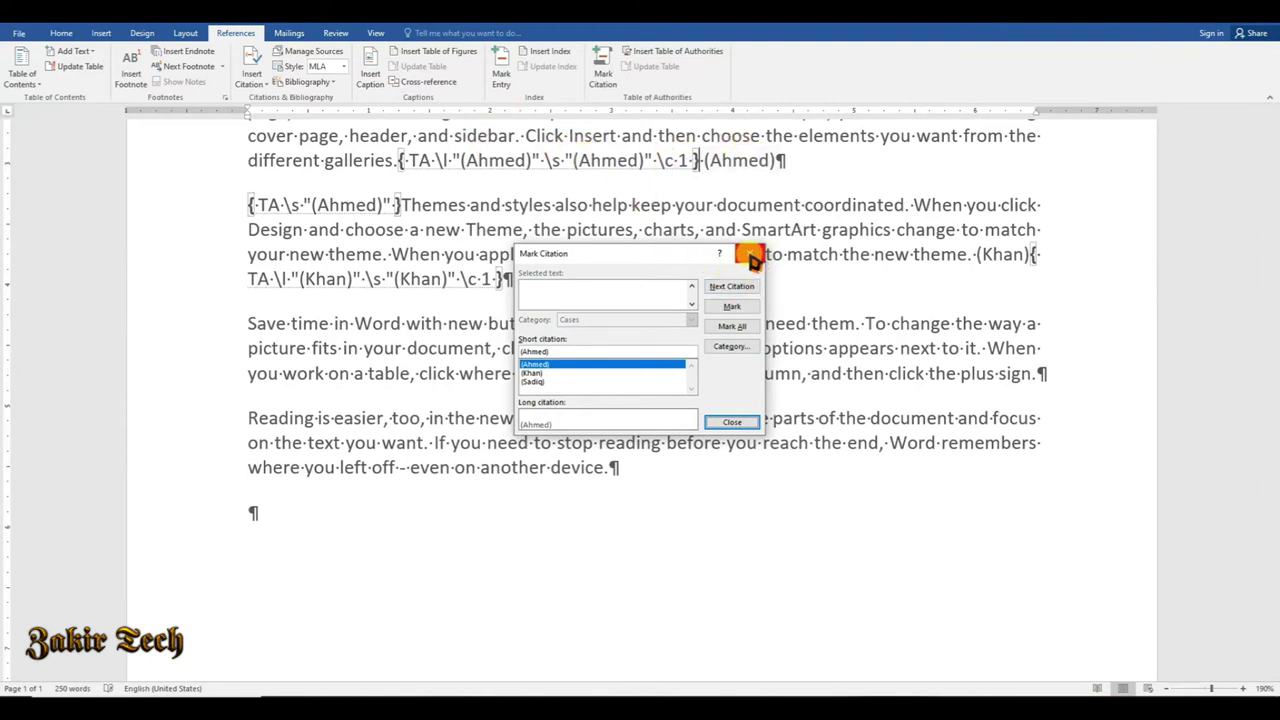
{"action": "left_click", "coordinate": [752, 258]}
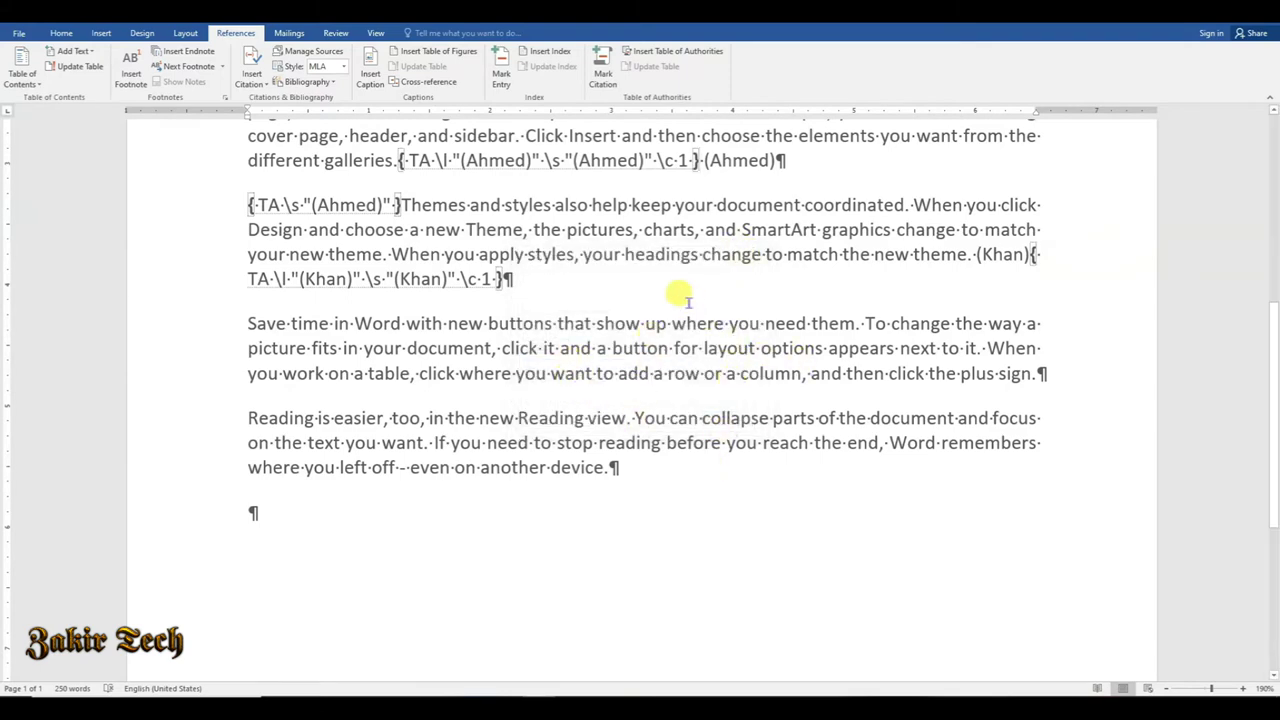
- Hide formatting marks and field codes, then select the whole (Khan) citation
{"action": "scroll", "coordinate": [680, 295], "scroll_direction": "up", "scroll_amount": 3}
{"action": "left_click", "coordinate": [61, 33]}
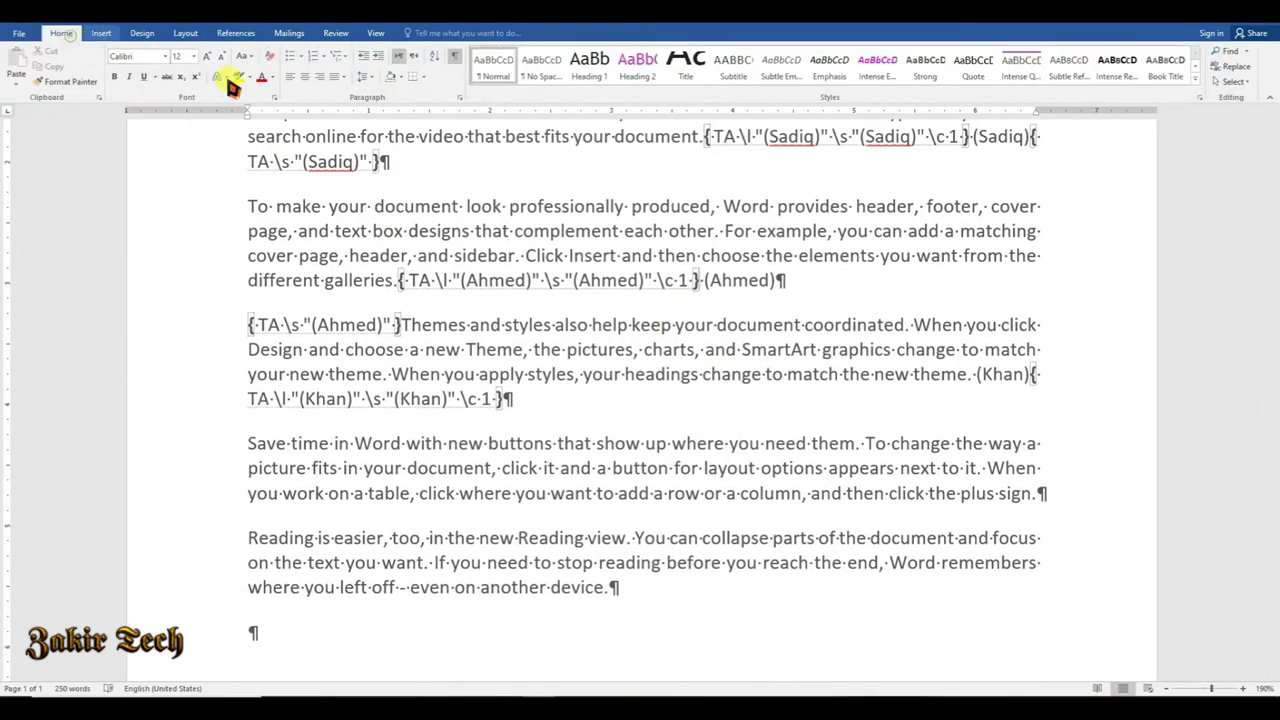
{"action": "left_click", "coordinate": [453, 57]}
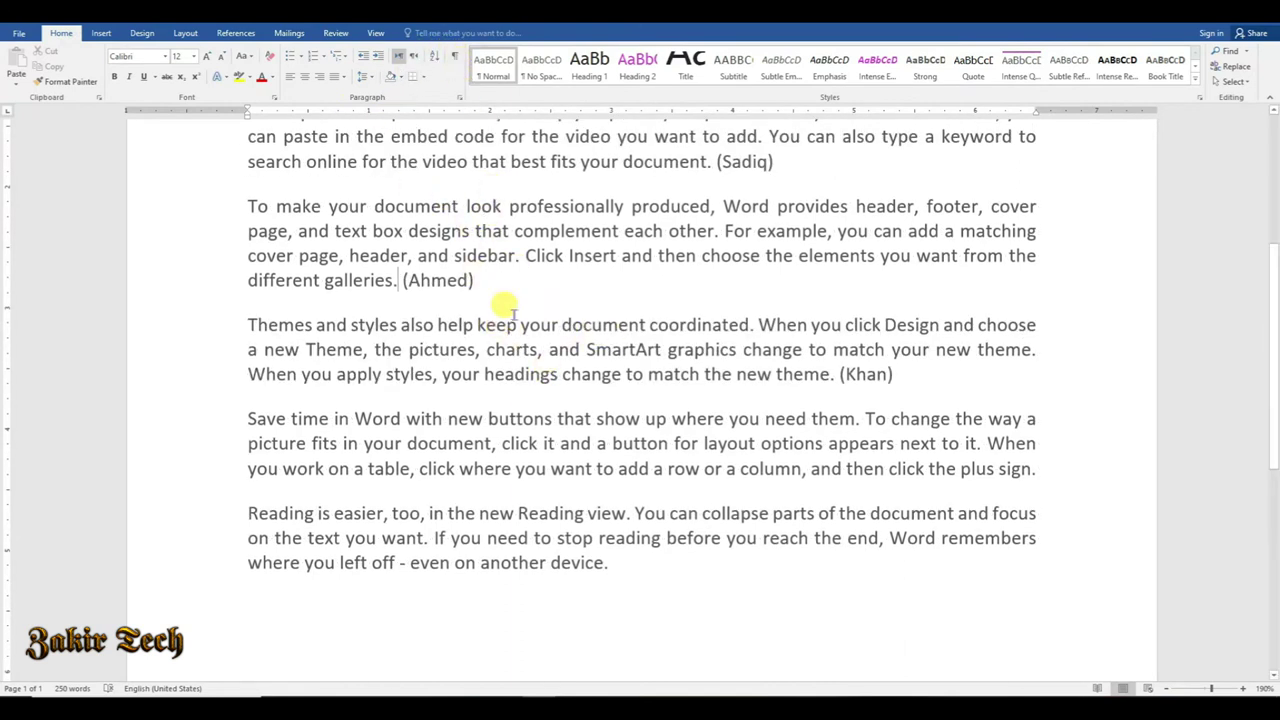
{"action": "left_click", "coordinate": [848, 373]}
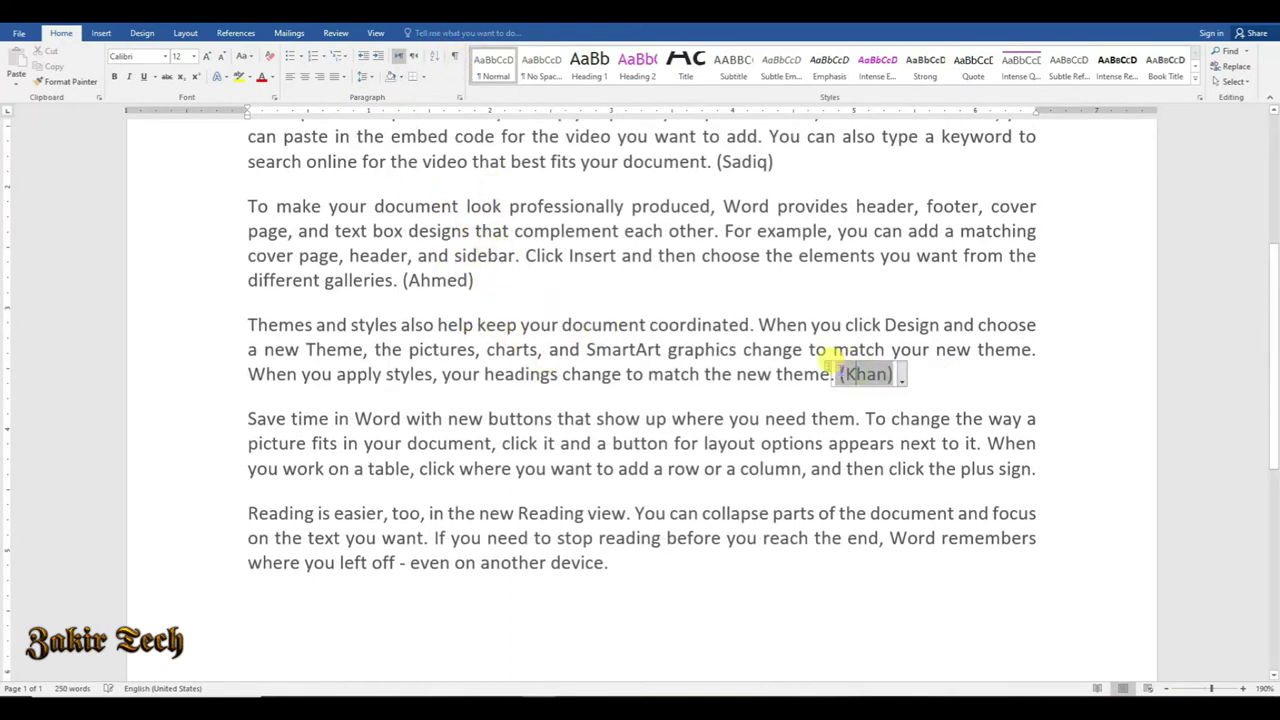
{"action": "left_click", "coordinate": [830, 373]}
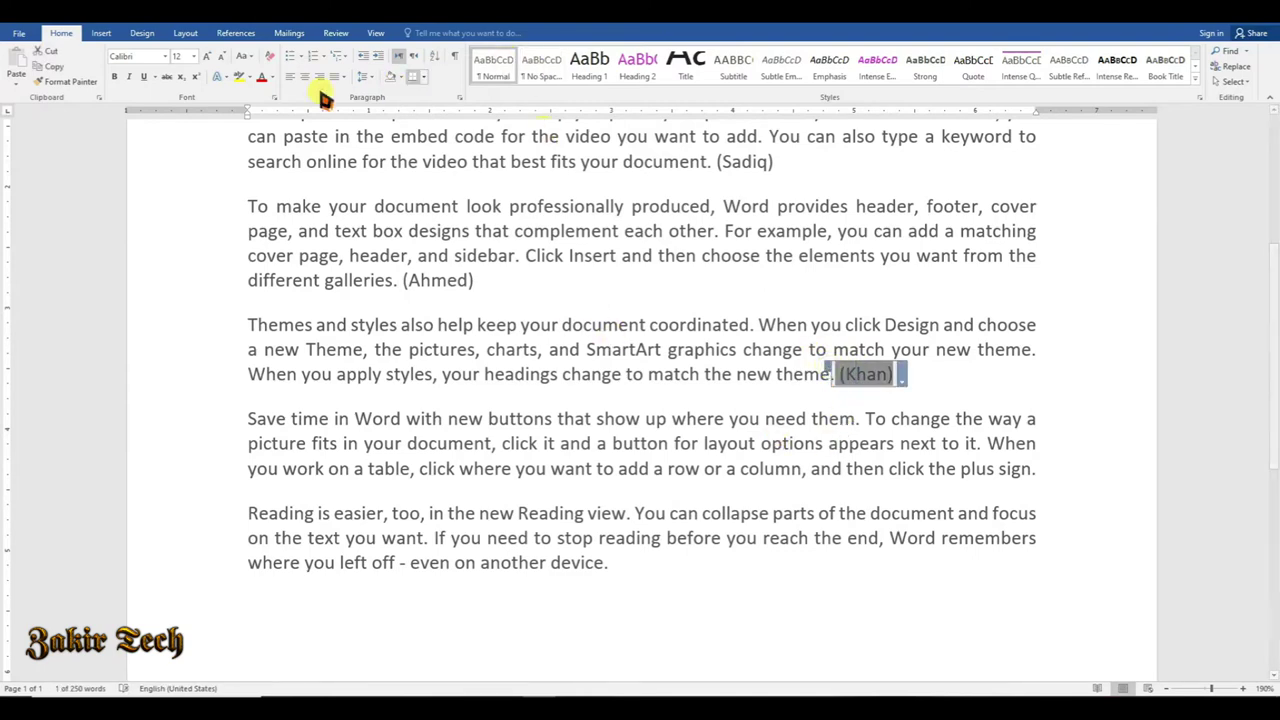
- Mark (Khan) as a Cases citation, close the dialog, and go to the empty last paragraph
{"action": "left_click", "coordinate": [236, 33]}
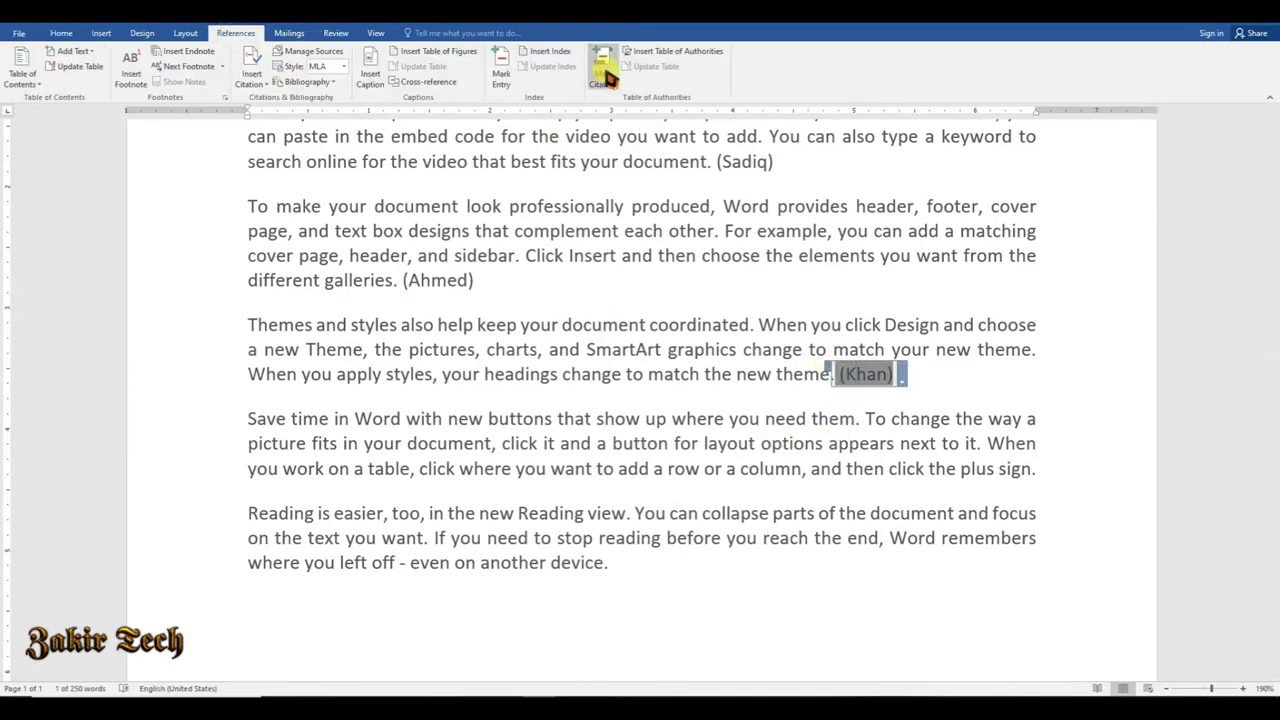
{"action": "left_click", "coordinate": [603, 68]}
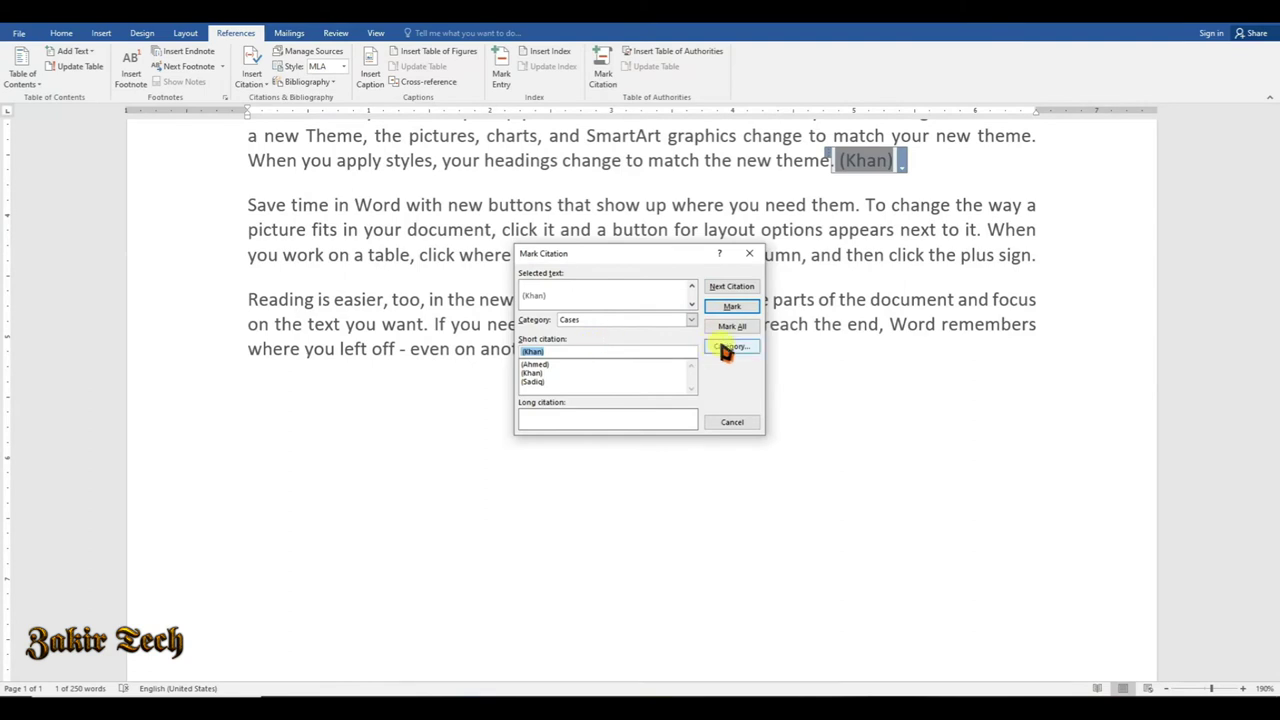
{"action": "left_click", "coordinate": [740, 312]}
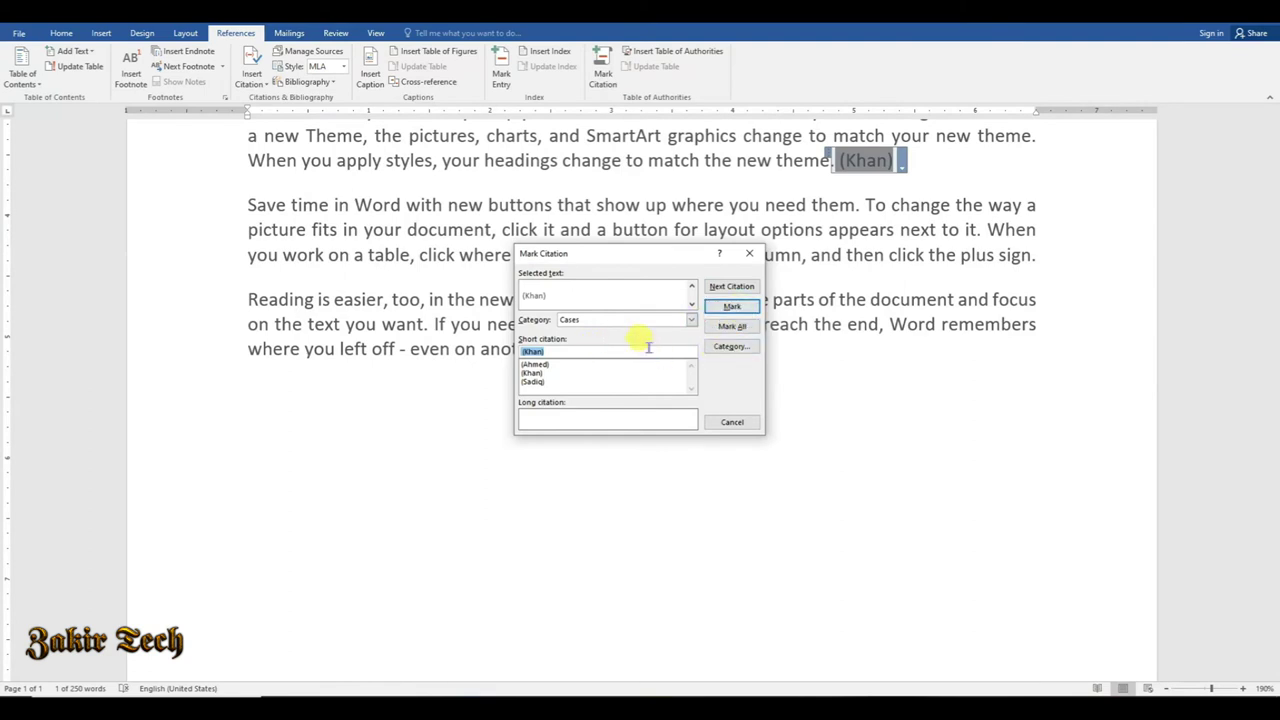
{"action": "left_click", "coordinate": [735, 312]}
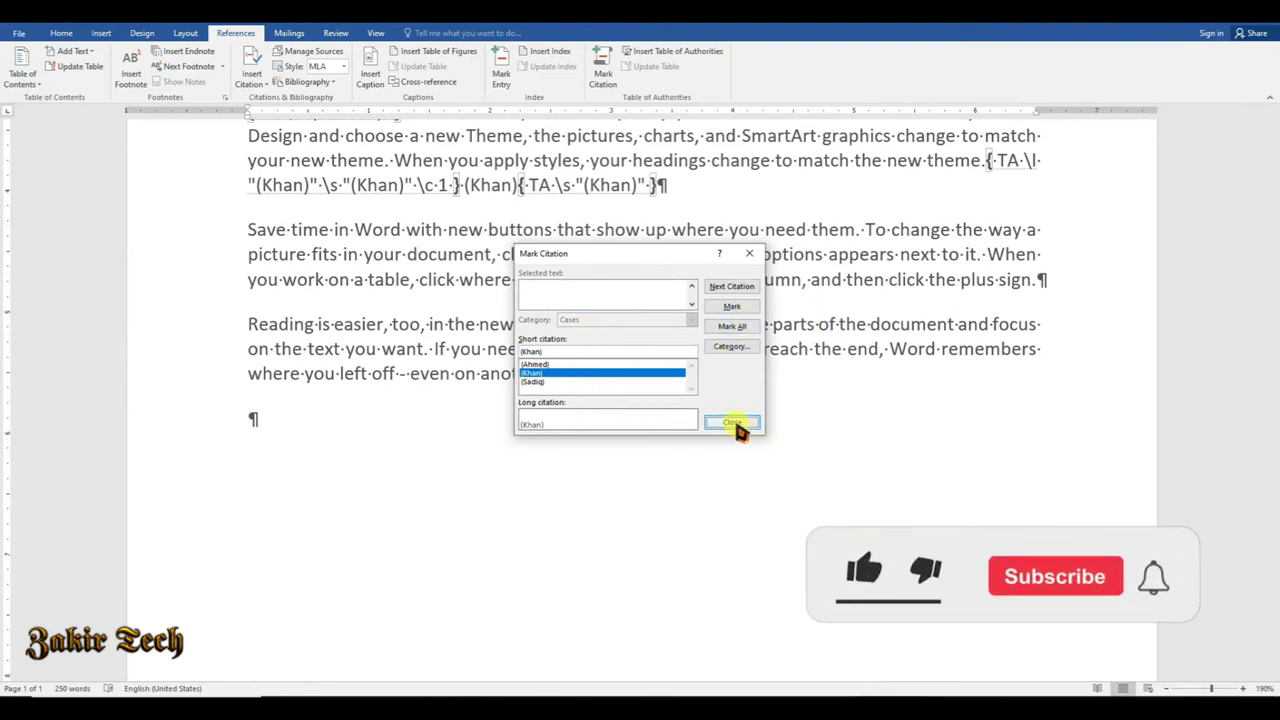
{"action": "left_click", "coordinate": [733, 424]}
{"action": "scroll", "coordinate": [615, 390], "scroll_direction": "up", "scroll_amount": 2}
{"action": "scroll", "coordinate": [614, 380], "scroll_direction": "up", "scroll_amount": 3}
{"action": "scroll", "coordinate": [600, 390], "scroll_direction": "down", "scroll_amount": 3}
{"action": "scroll", "coordinate": [349, 371], "scroll_direction": "down", "scroll_amount": 3}
{"action": "left_click", "coordinate": [288, 378]}
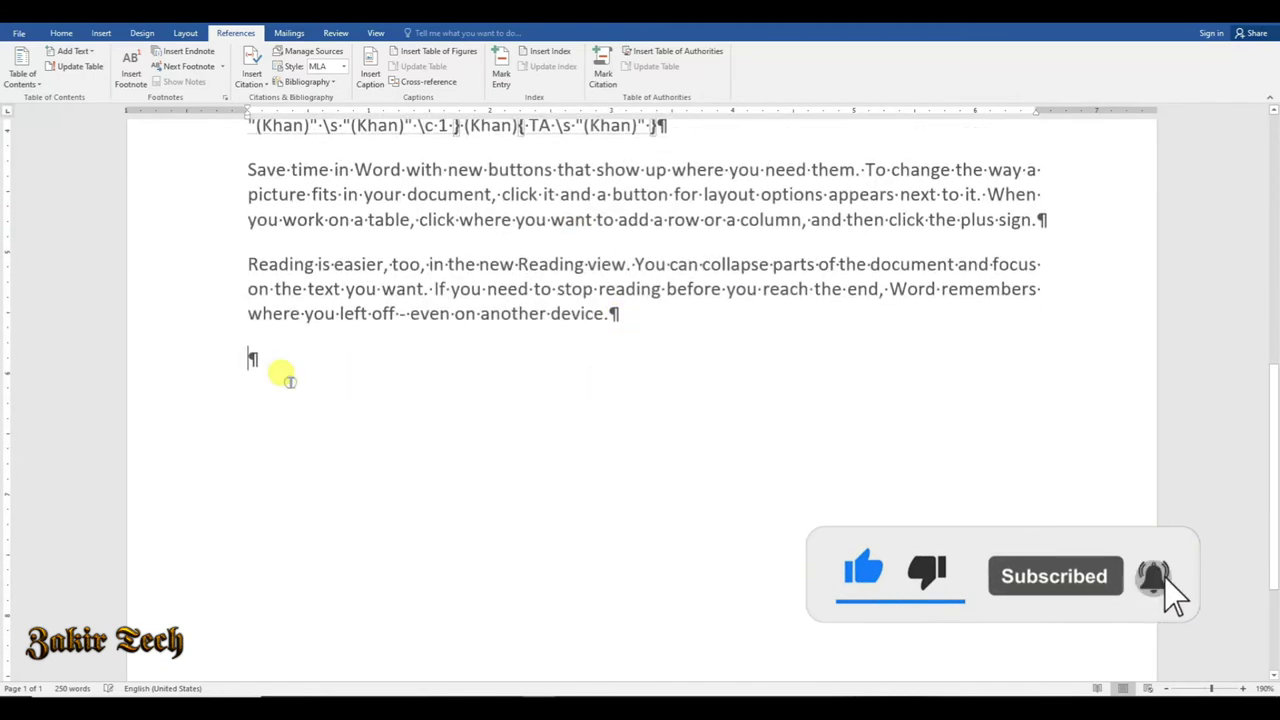
- Turn off Show/Hide ¶ so the TA field codes disappear, then review the text
{"action": "left_click", "coordinate": [62, 34]}
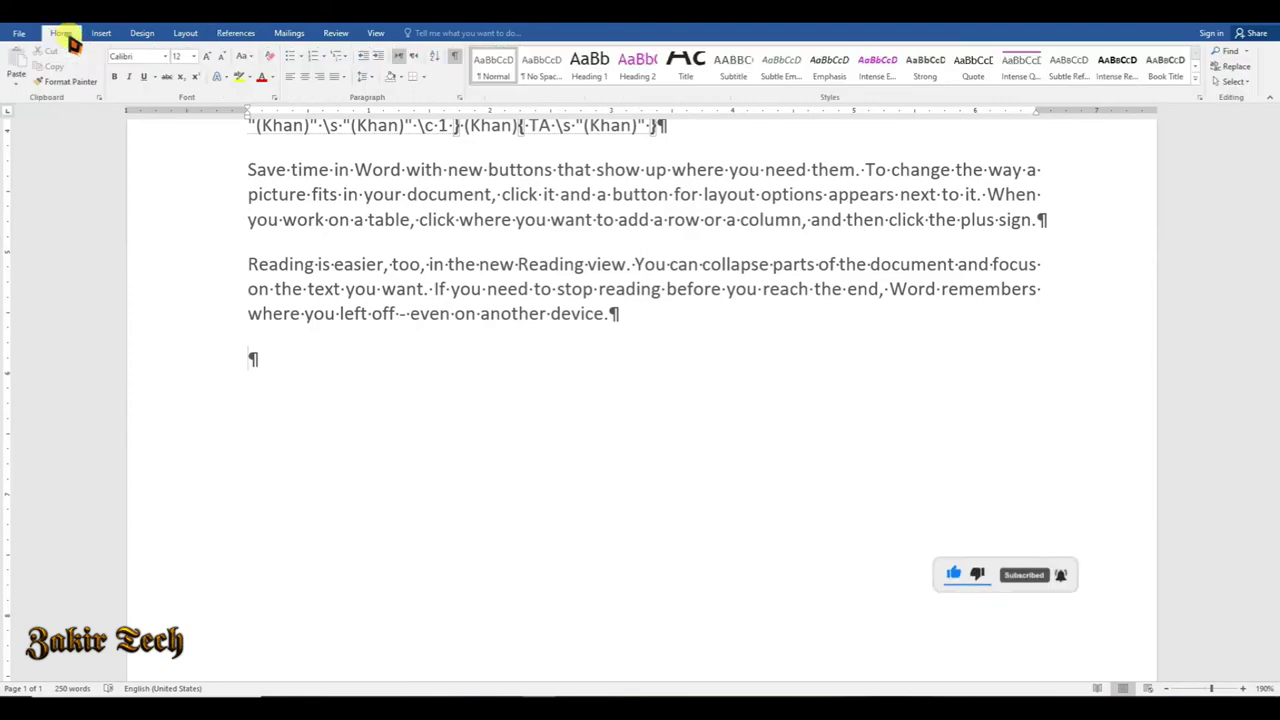
{"action": "left_click", "coordinate": [455, 60]}
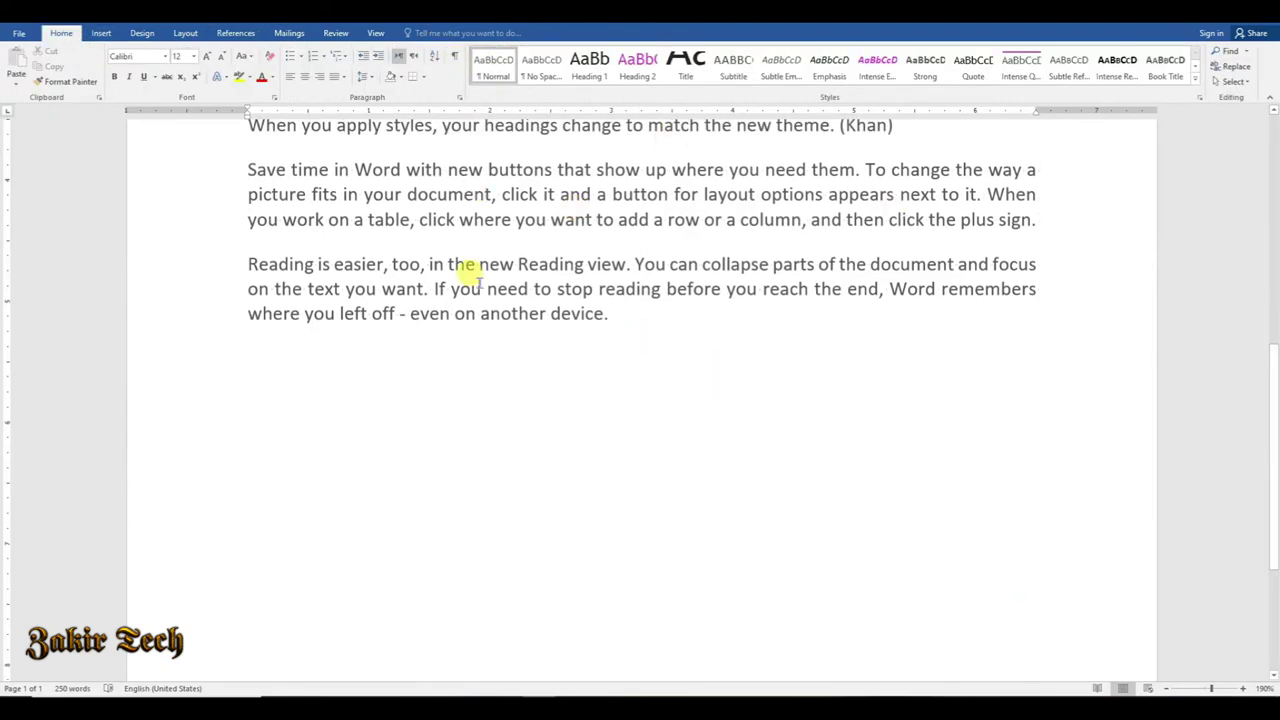
{"action": "scroll", "coordinate": [608, 337], "scroll_direction": "up", "scroll_amount": 1}
{"action": "scroll", "coordinate": [700, 268], "scroll_direction": "up", "scroll_amount": 2}
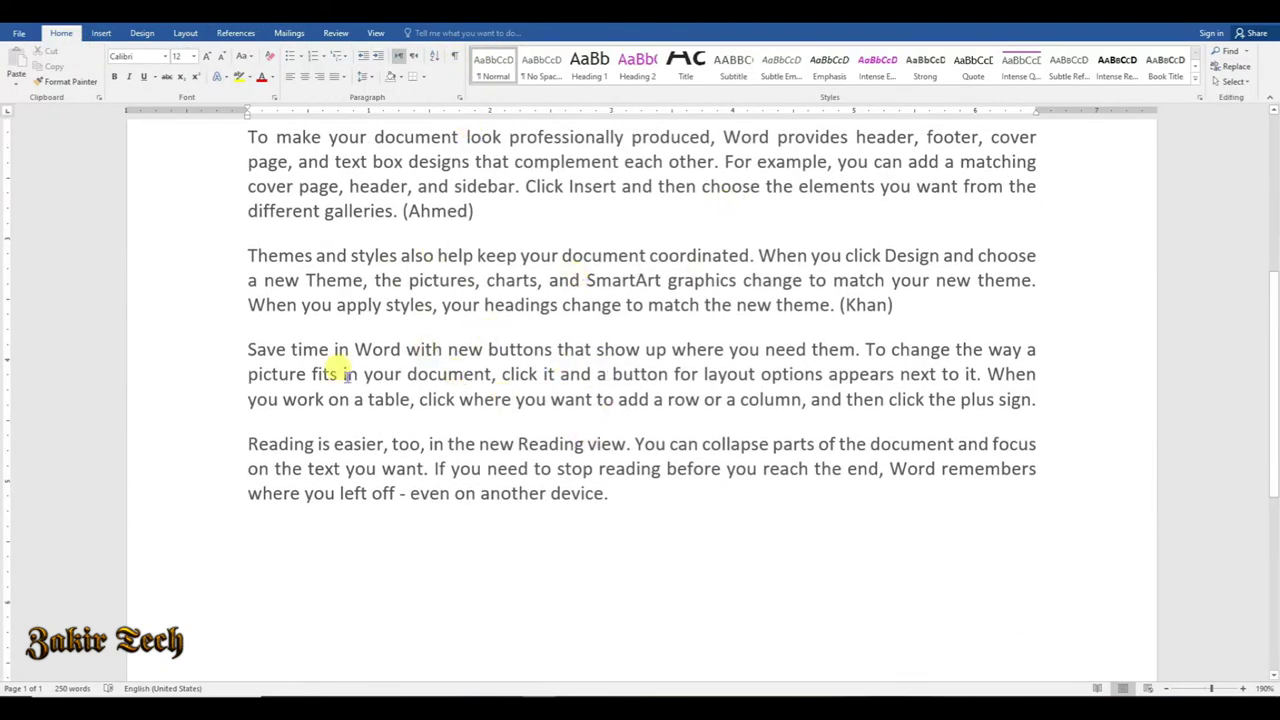
{"action": "scroll", "coordinate": [437, 331], "scroll_direction": "up", "scroll_amount": 4}
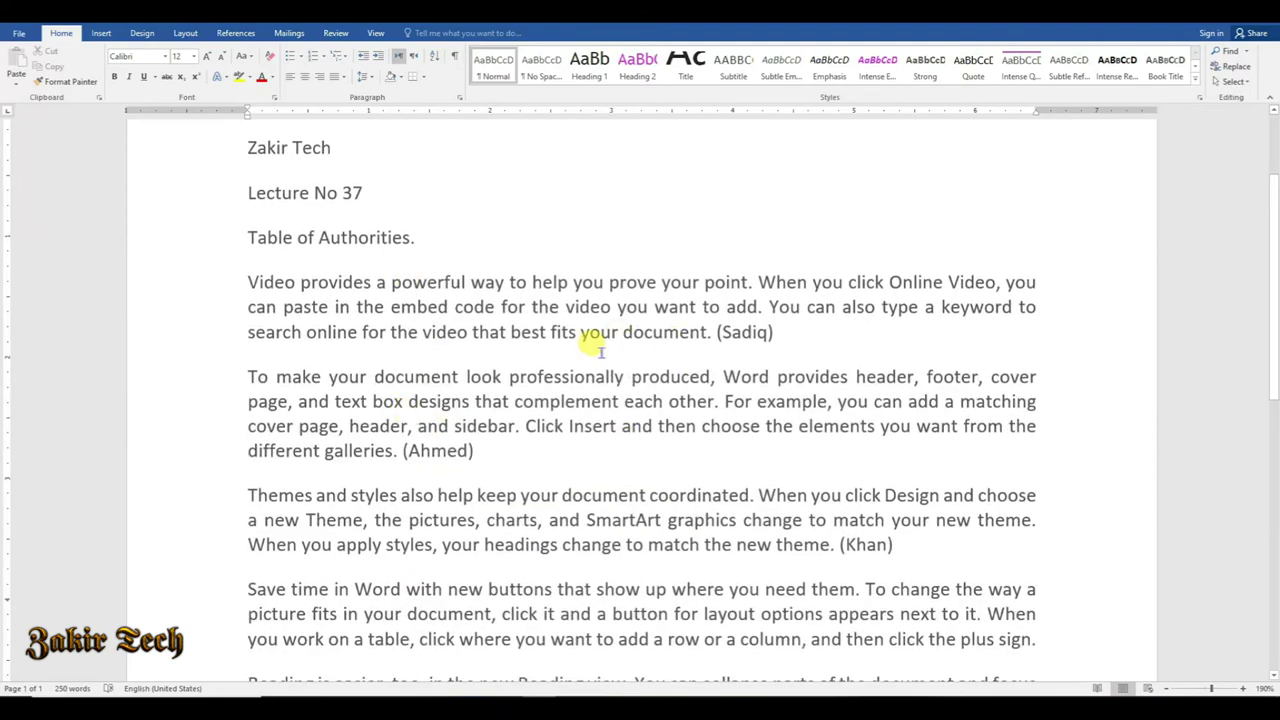
{"action": "scroll", "coordinate": [580, 380], "scroll_direction": "down", "scroll_amount": 4}
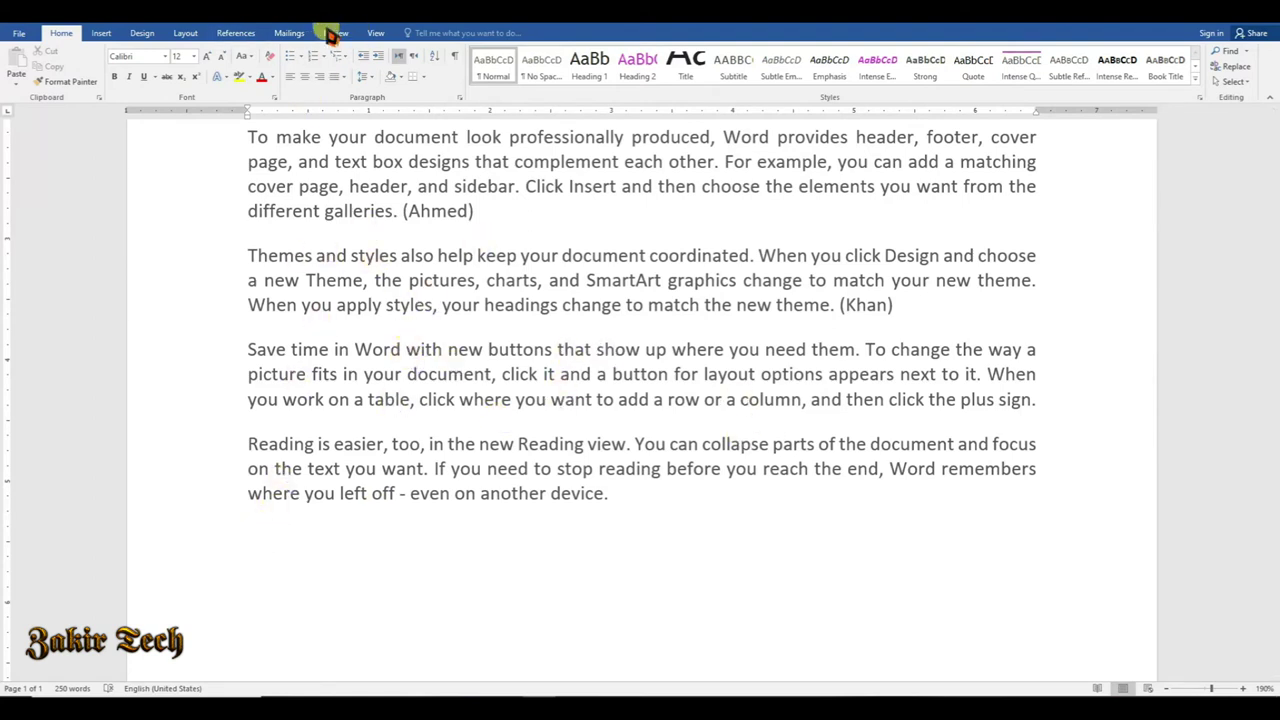
{"action": "left_click", "coordinate": [250, 33]}
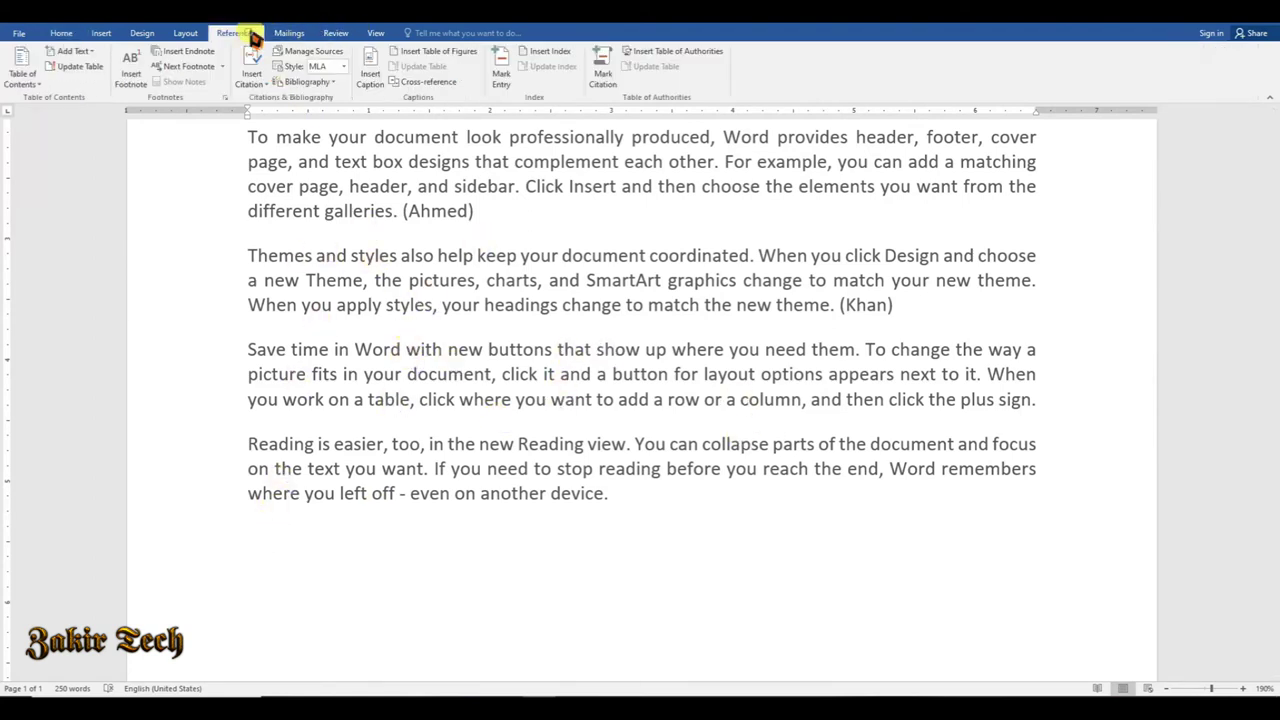
- Set up the Table of Authorities with Cases, dotted tab leader and From template format
{"action": "left_click", "coordinate": [690, 58]}
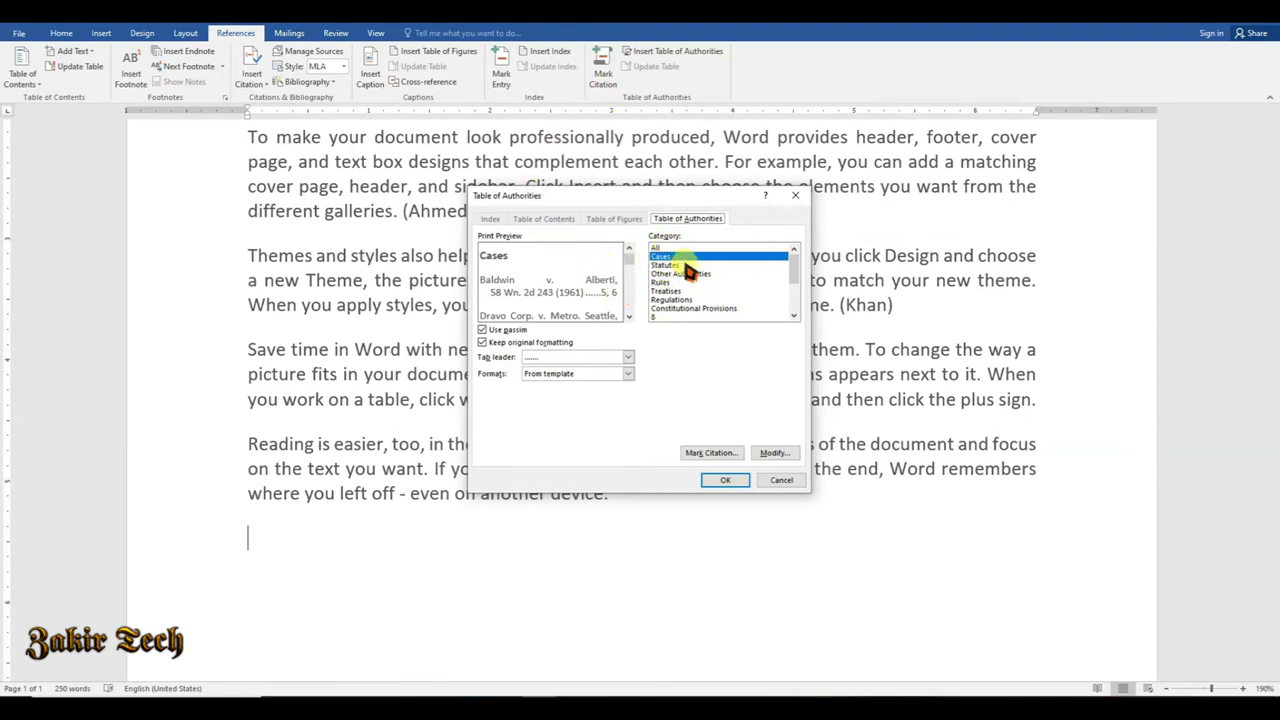
{"action": "scroll", "coordinate": [695, 272], "scroll_direction": "down", "scroll_amount": 2}
{"action": "scroll", "coordinate": [690, 280], "scroll_direction": "up", "scroll_amount": 2}
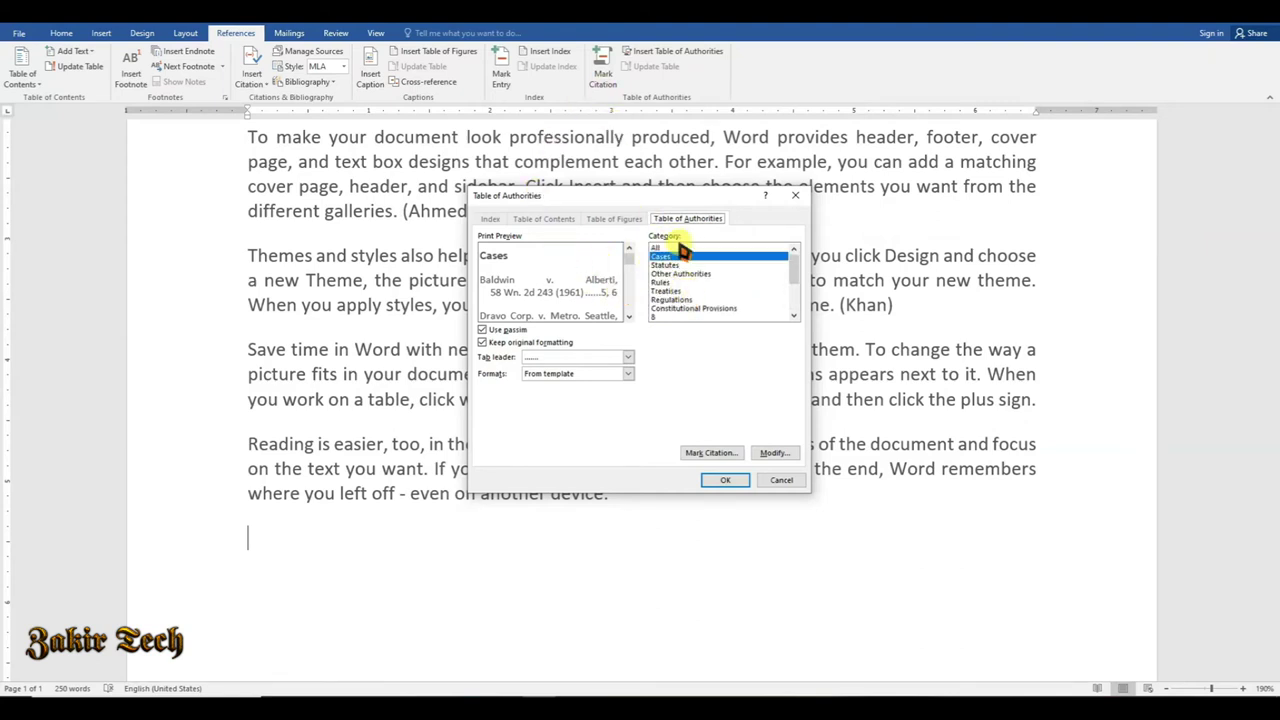
{"action": "scroll", "coordinate": [685, 287], "scroll_direction": "down", "scroll_amount": 2}
{"action": "scroll", "coordinate": [685, 287], "scroll_direction": "up", "scroll_amount": 2}
{"action": "left_click", "coordinate": [630, 358]}
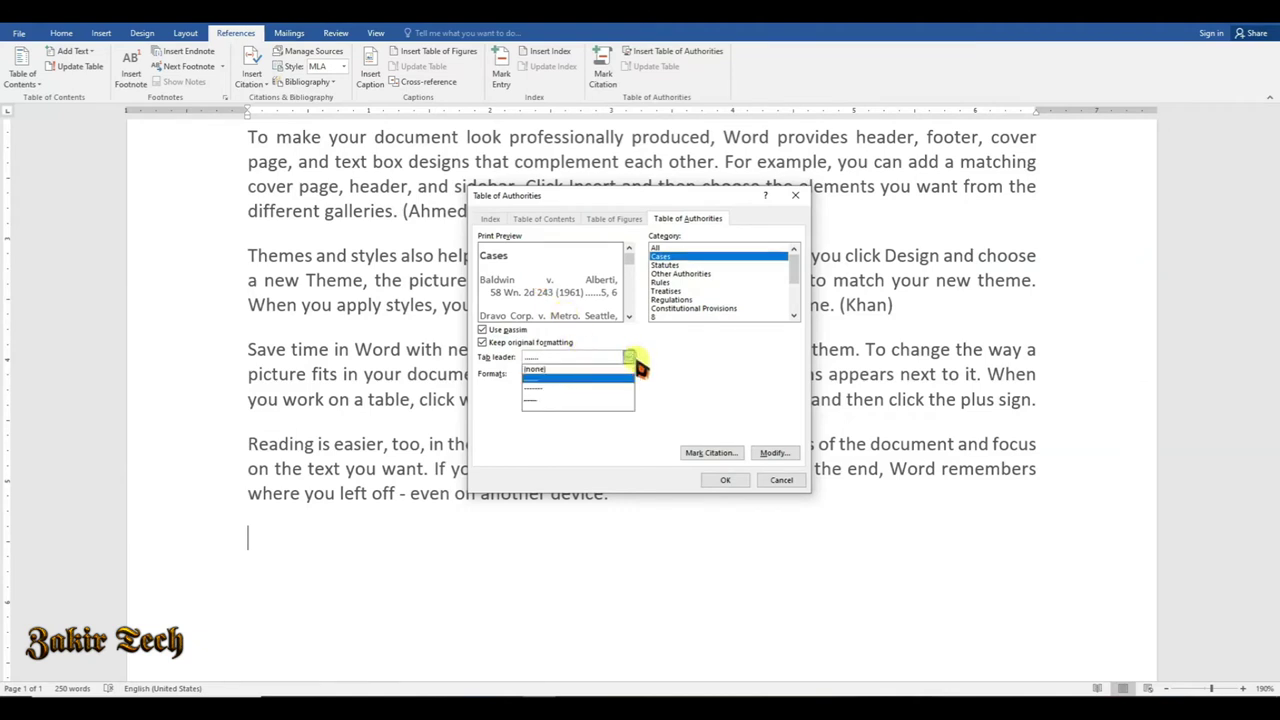
{"action": "left_click", "coordinate": [558, 384]}
{"action": "left_click", "coordinate": [630, 375]}
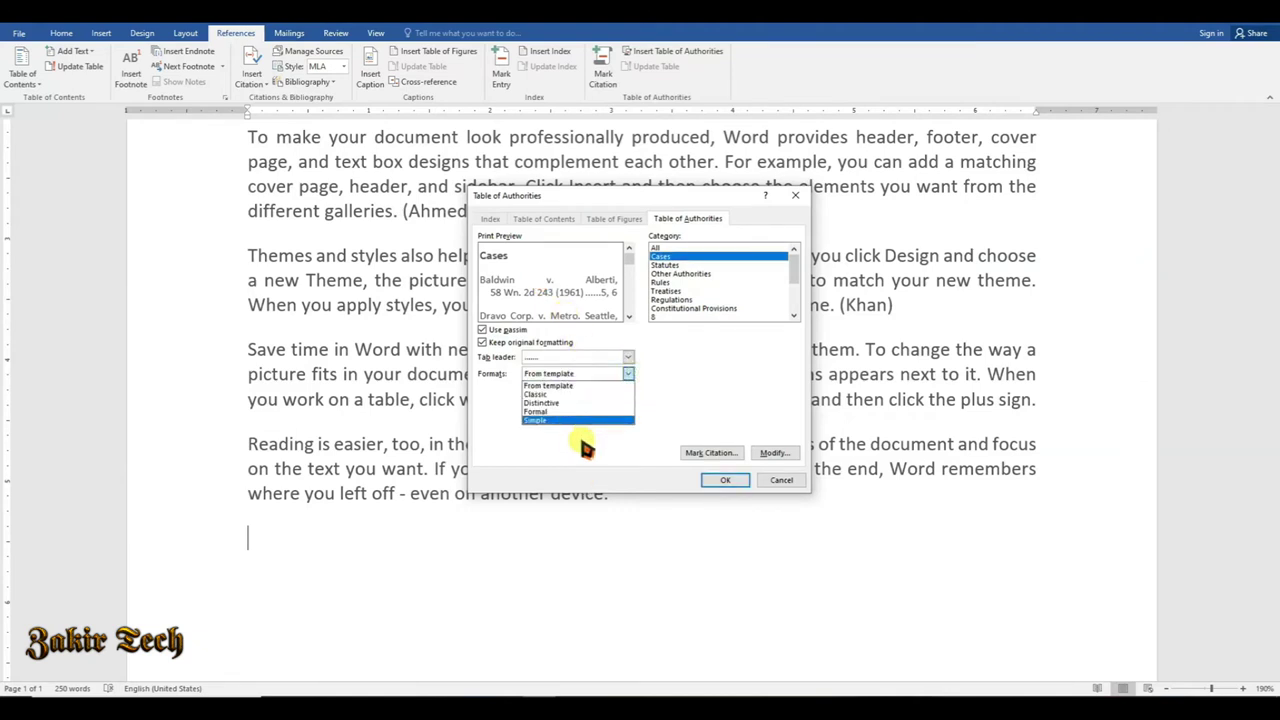
{"action": "left_click", "coordinate": [697, 368]}
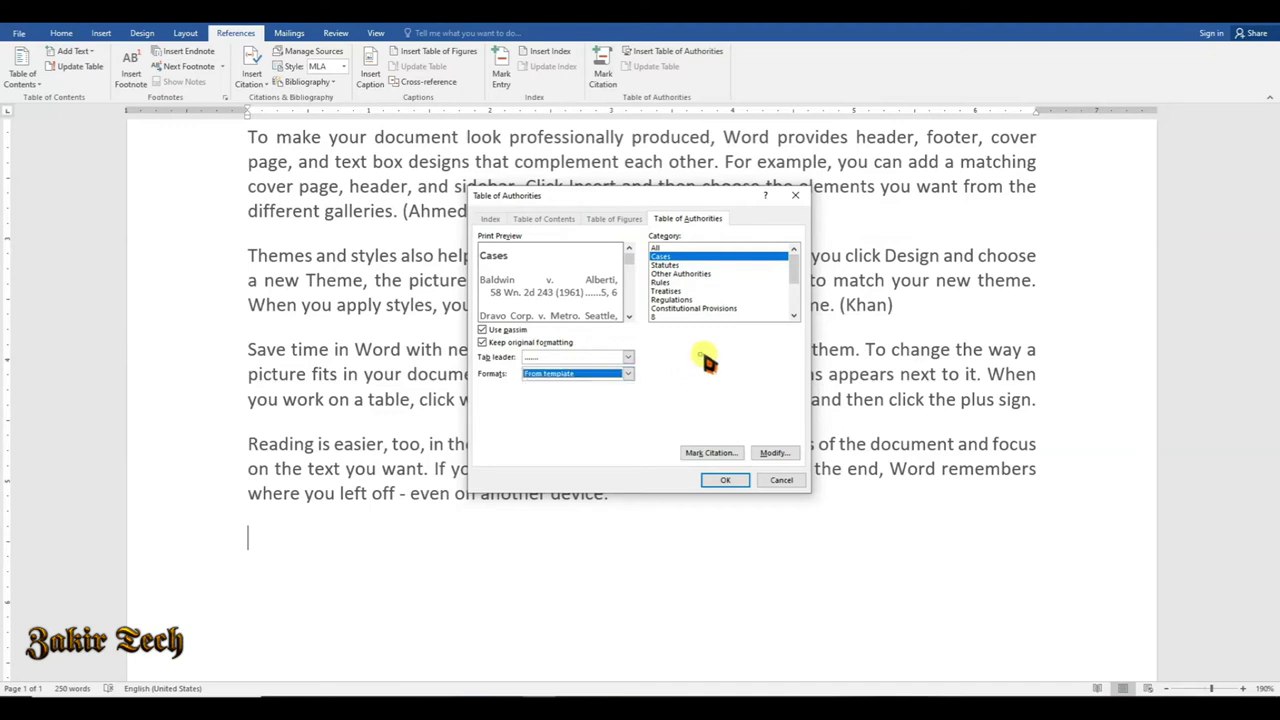
- Reopen the Table of Authorities settings, check the styles without changes, and insert the Cases table
{"action": "left_click", "coordinate": [716, 457]}
{"action": "left_click", "coordinate": [752, 254]}
{"action": "scroll", "coordinate": [745, 295], "scroll_direction": "up", "scroll_amount": 3}
{"action": "left_click", "coordinate": [660, 50]}
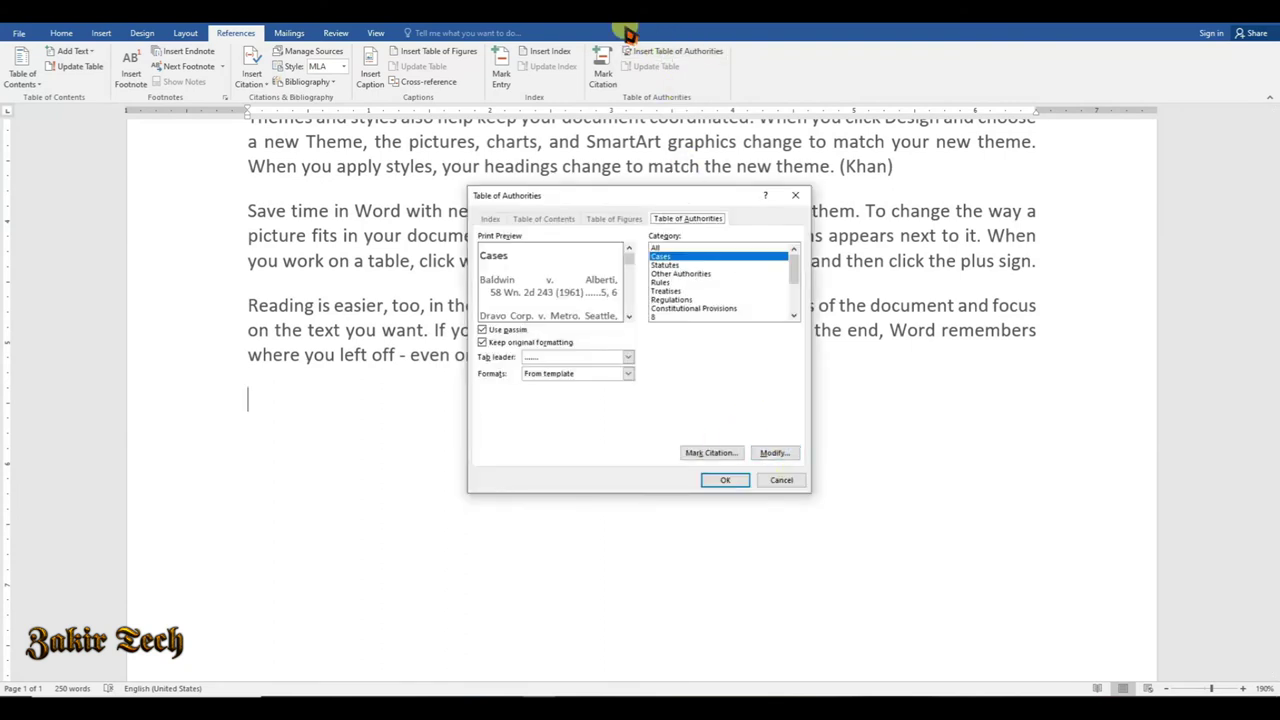
{"action": "left_click", "coordinate": [773, 453]}
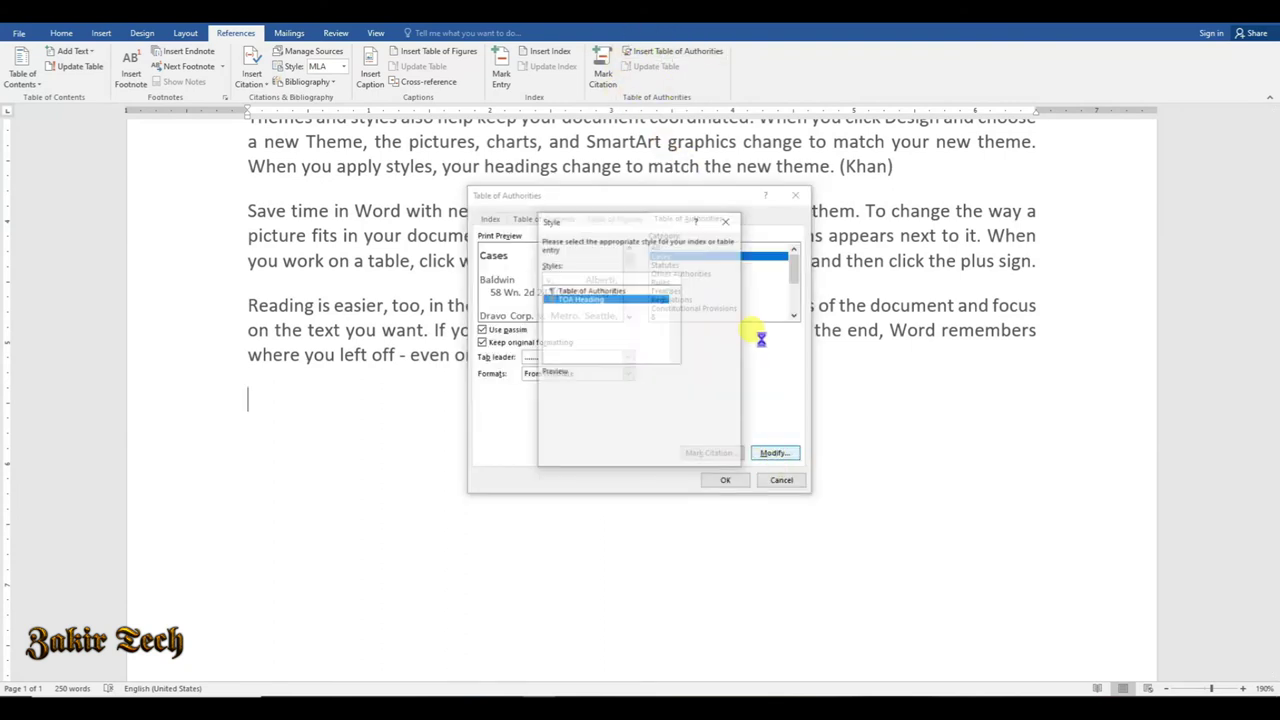
{"action": "scroll", "coordinate": [621, 405], "scroll_direction": "down", "scroll_amount": 1}
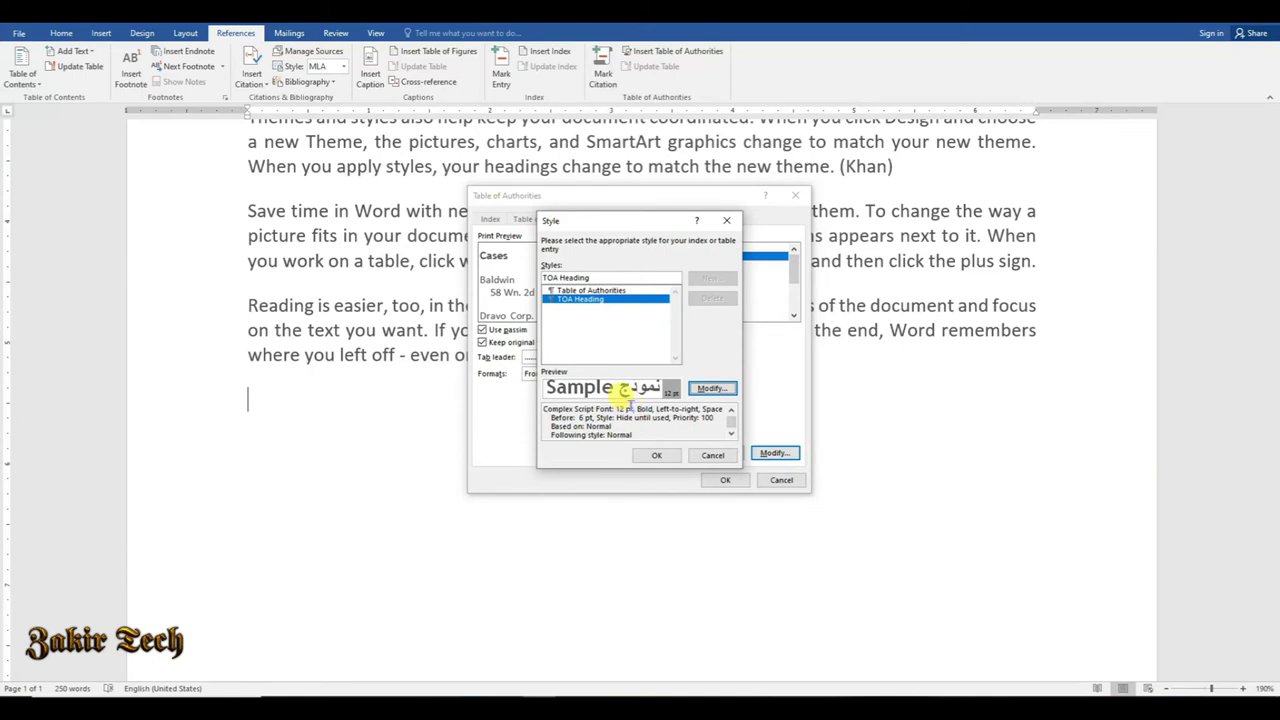
{"action": "scroll", "coordinate": [624, 400], "scroll_direction": "up", "scroll_amount": 1}
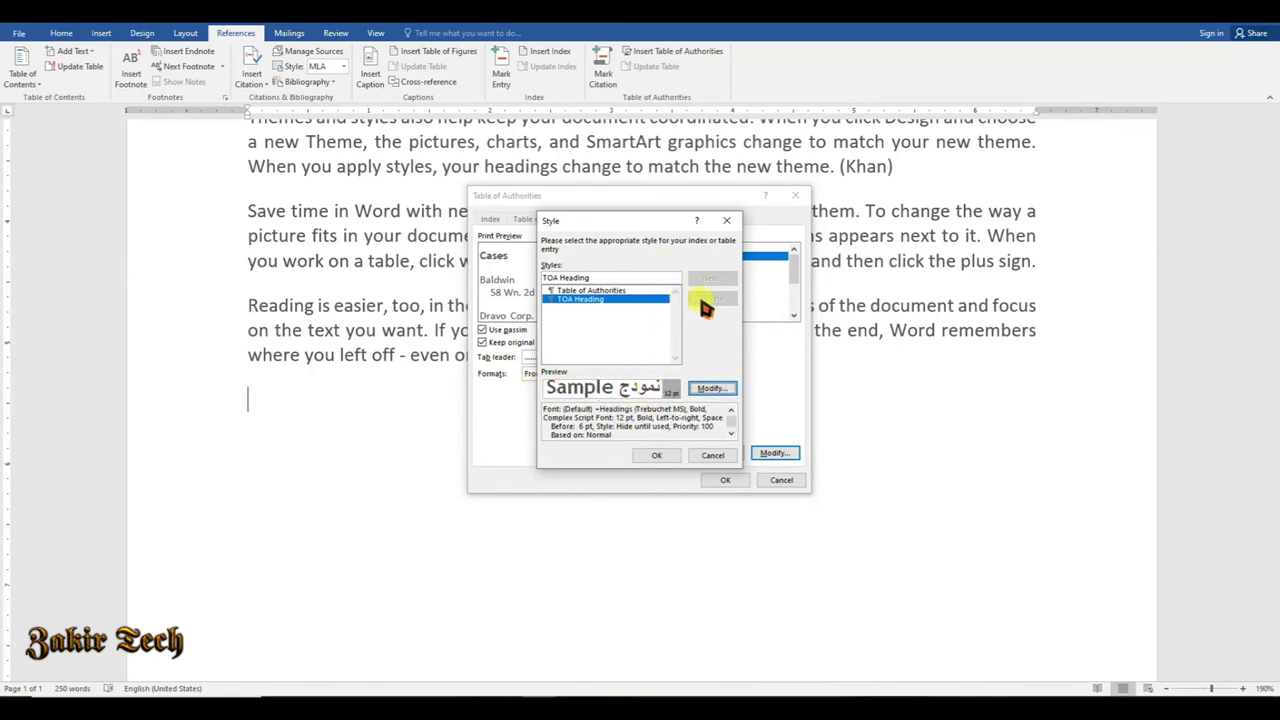
{"action": "left_click", "coordinate": [733, 223]}
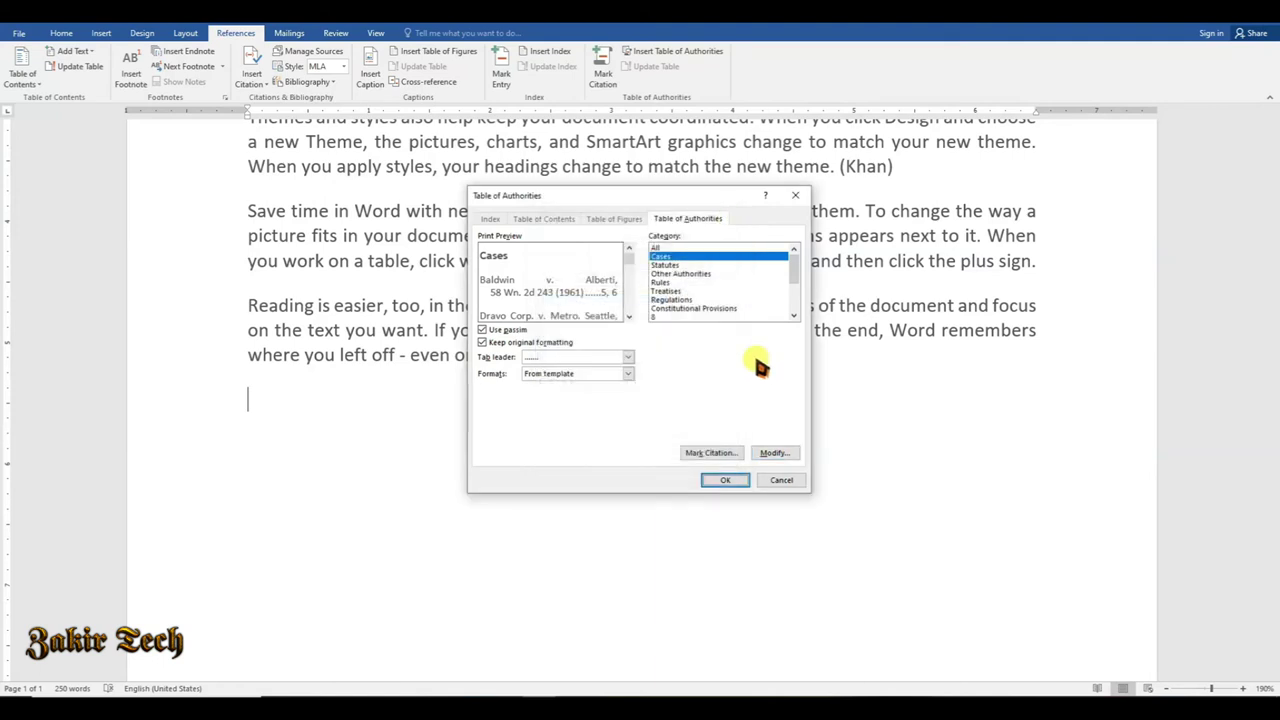
{"action": "left_click", "coordinate": [725, 481]}
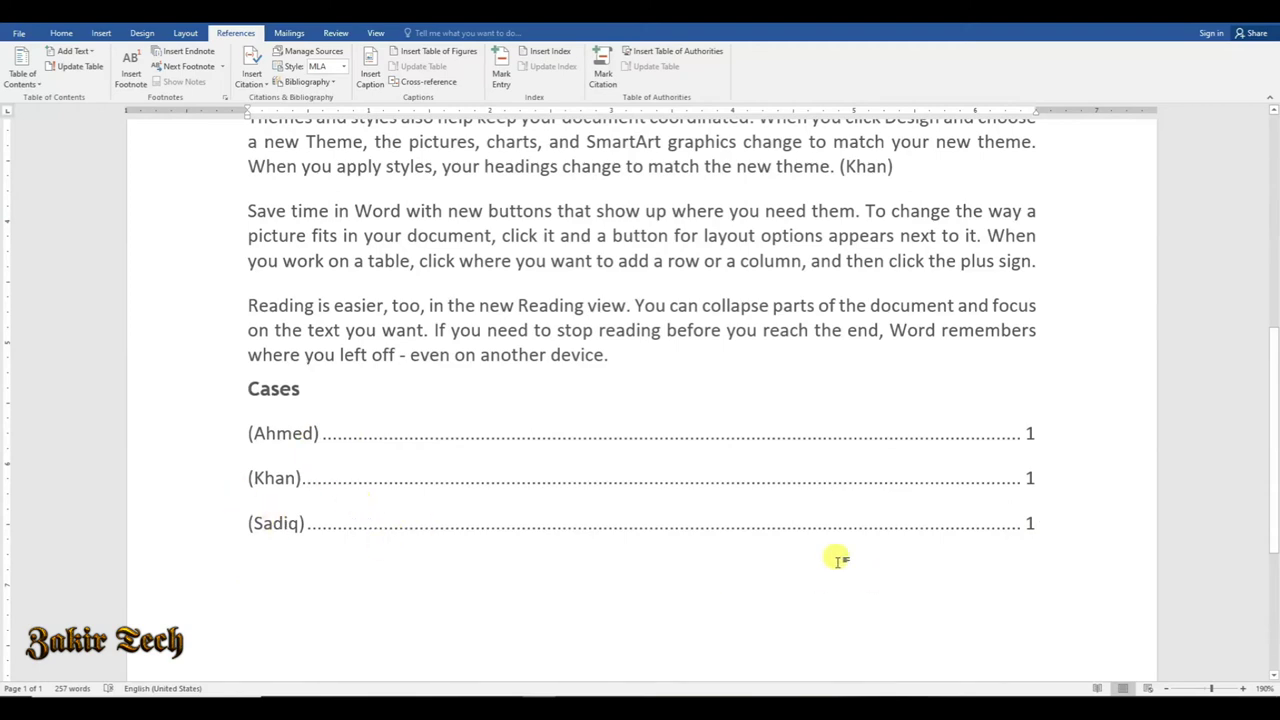
- Review the new Cases table listing (Ahmed), (Khan) and (Sadiq) on page 1, then select (Khan)
{"action": "scroll", "coordinate": [906, 500], "scroll_direction": "up", "scroll_amount": 2}
{"action": "scroll", "coordinate": [923, 506], "scroll_direction": "down", "scroll_amount": 4}
{"action": "scroll", "coordinate": [923, 506], "scroll_direction": "down", "scroll_amount": 1}
{"action": "scroll", "coordinate": [928, 506], "scroll_direction": "up", "scroll_amount": 2}
{"action": "scroll", "coordinate": [917, 500], "scroll_direction": "up", "scroll_amount": 2}
{"action": "scroll", "coordinate": [914, 491], "scroll_direction": "up", "scroll_amount": 3}
{"action": "scroll", "coordinate": [914, 491], "scroll_direction": "up", "scroll_amount": 2}
{"action": "scroll", "coordinate": [922, 500], "scroll_direction": "down", "scroll_amount": 3}
{"action": "scroll", "coordinate": [925, 500], "scroll_direction": "down", "scroll_amount": 2}
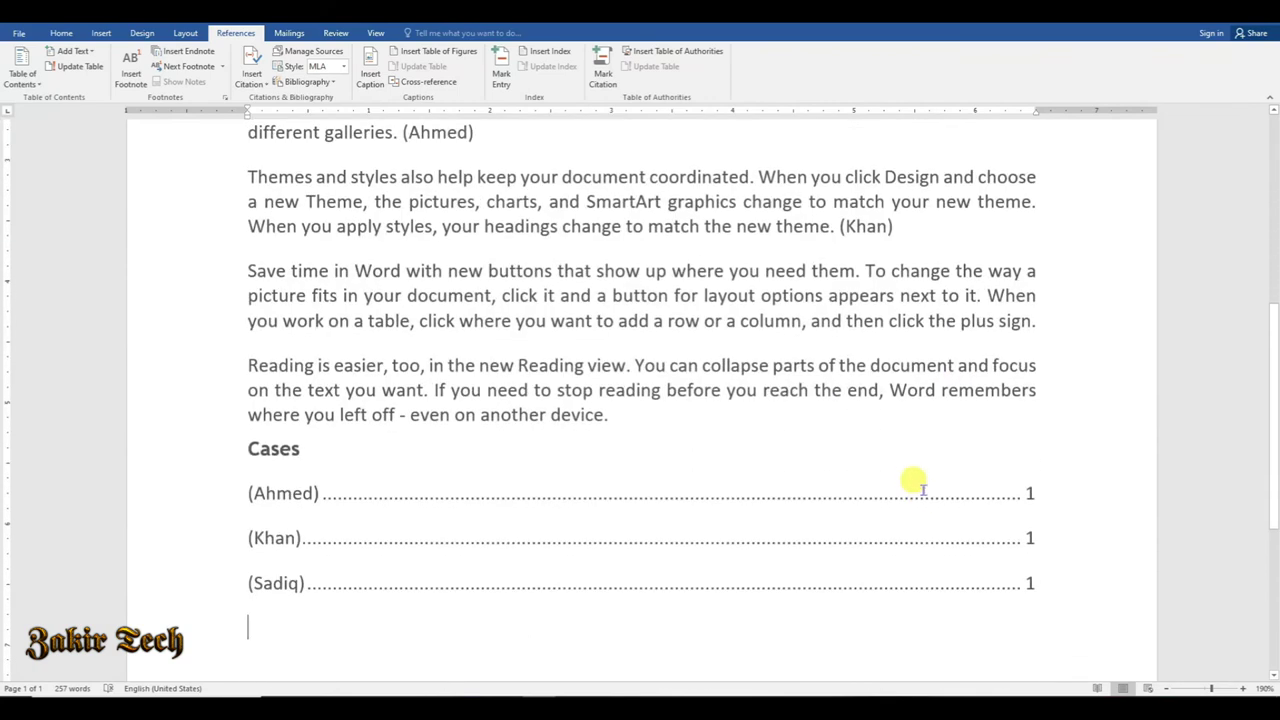
{"action": "scroll", "coordinate": [740, 425], "scroll_direction": "up", "scroll_amount": 1}
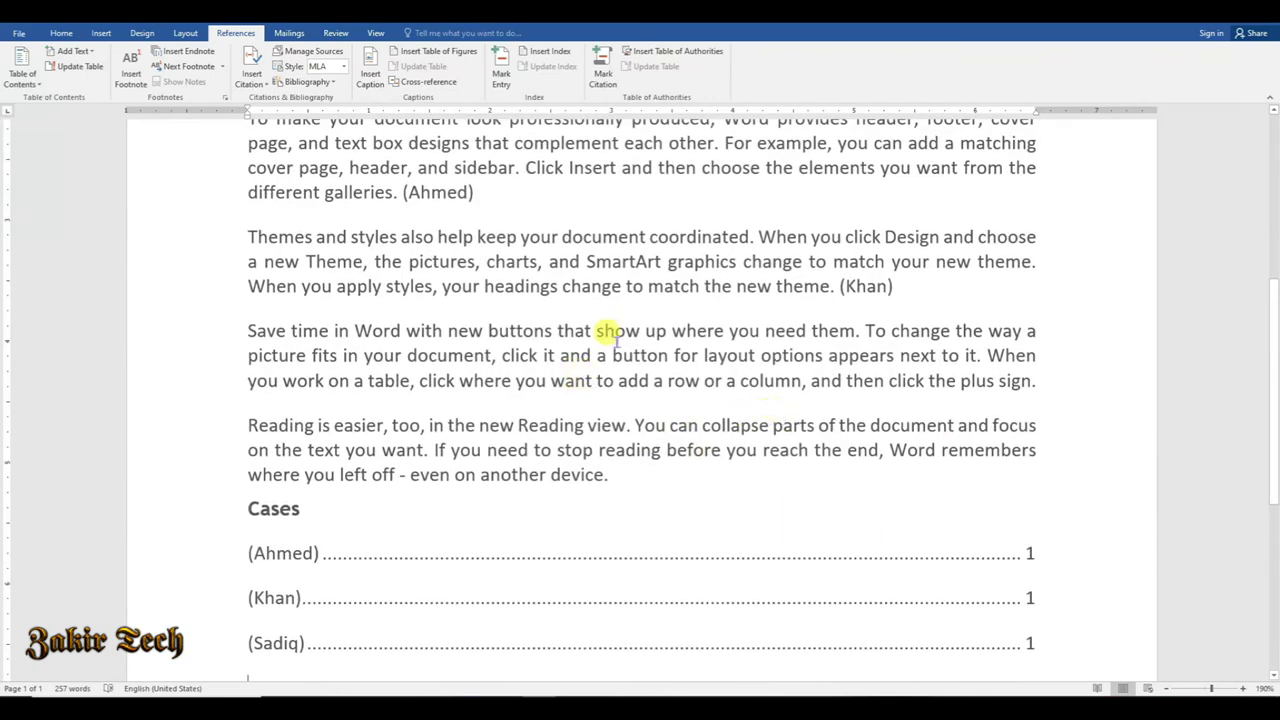
{"action": "left_click", "coordinate": [860, 287]}
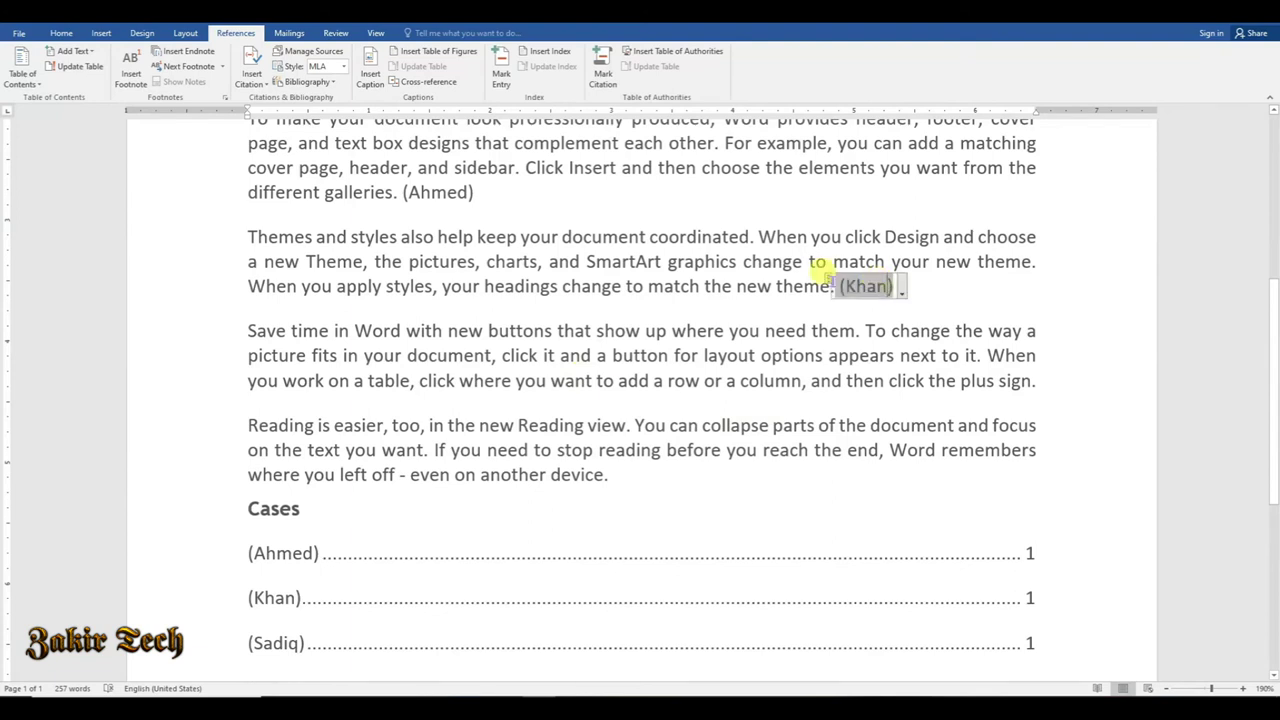
- Inspect the (Khan) citation's edit and source details unchanged, then click after 'plus sign.'
{"action": "left_click", "coordinate": [251, 75]}
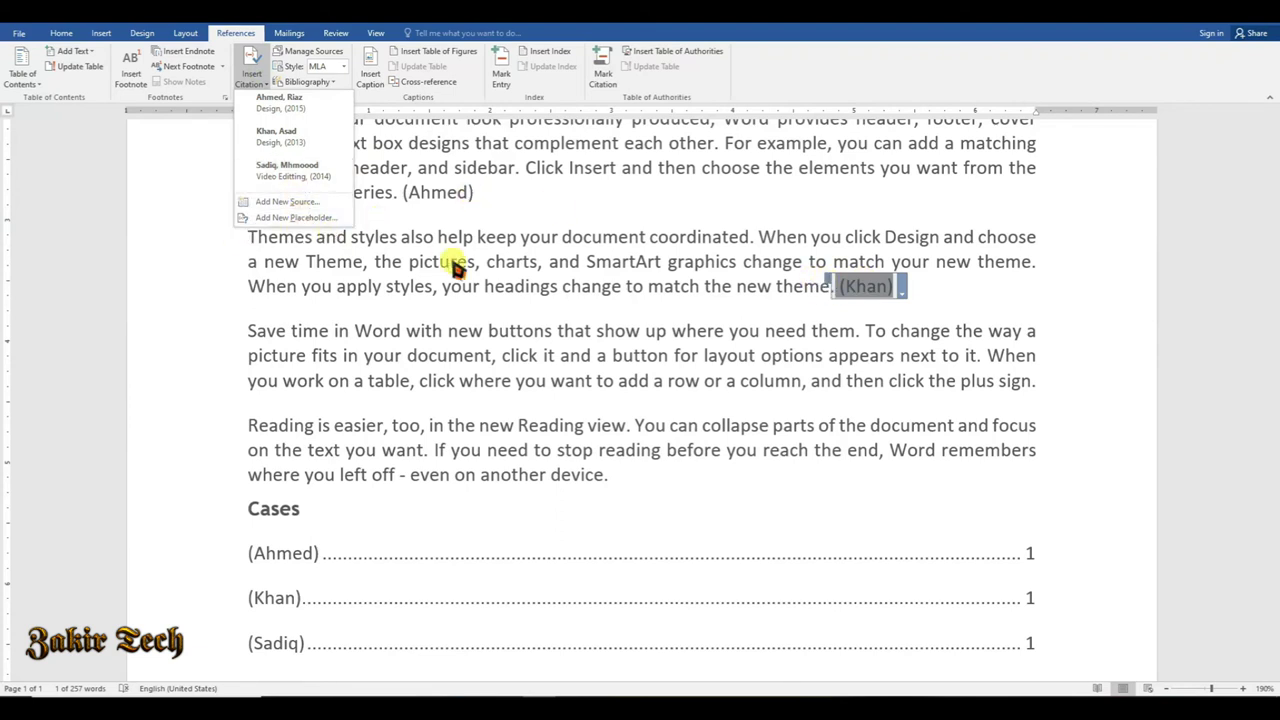
{"action": "left_click", "coordinate": [903, 287]}
{"action": "left_click", "coordinate": [903, 287]}
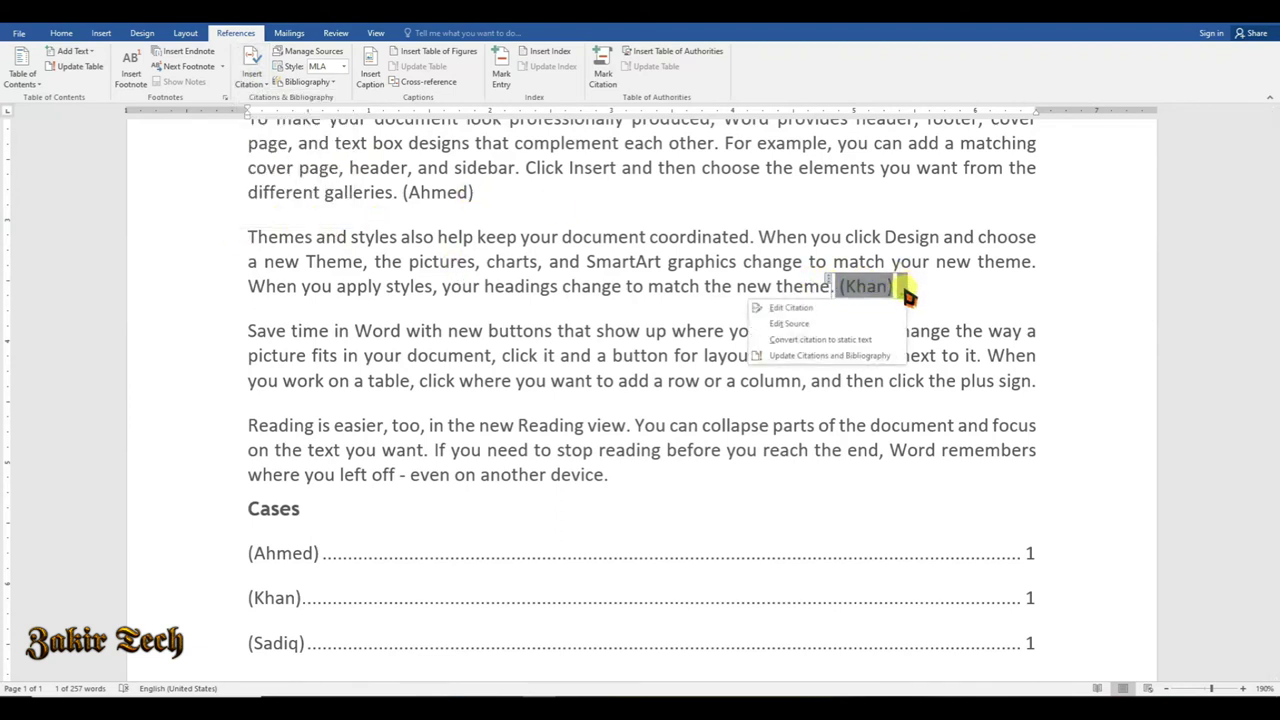
{"action": "left_click", "coordinate": [790, 308]}
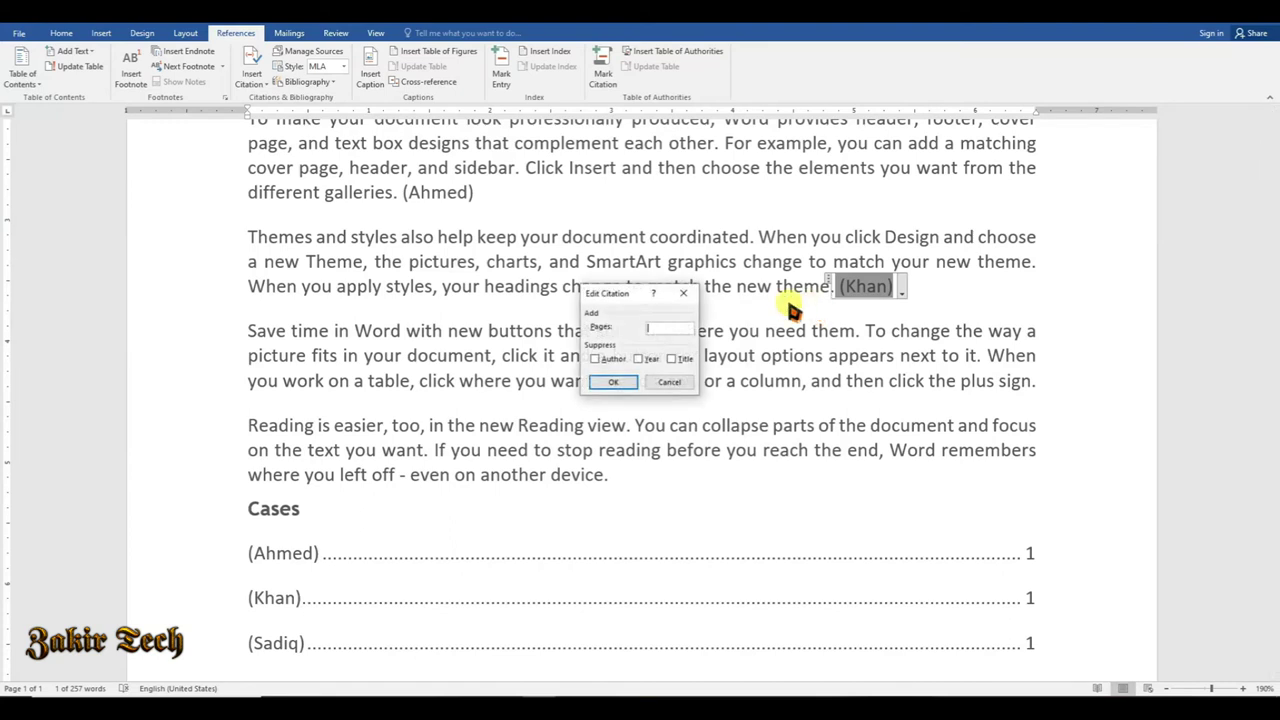
{"action": "left_click", "coordinate": [687, 292]}
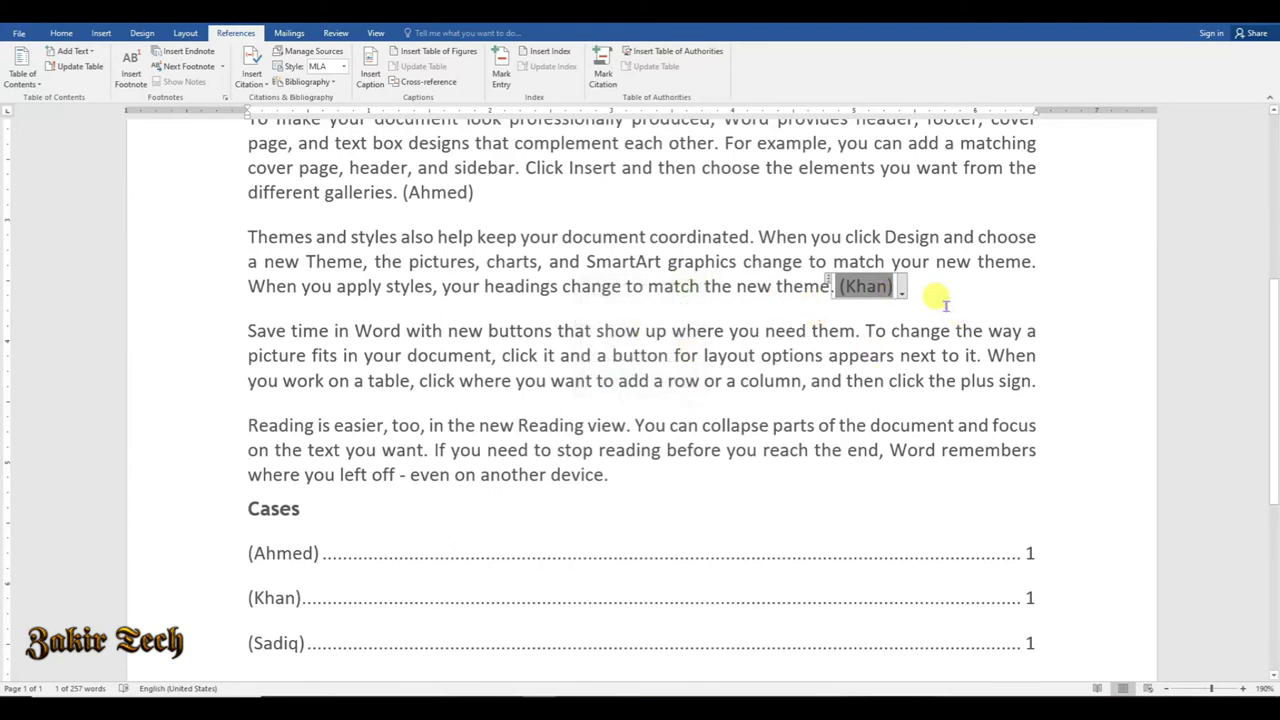
{"action": "left_click", "coordinate": [903, 290]}
{"action": "left_click", "coordinate": [838, 324]}
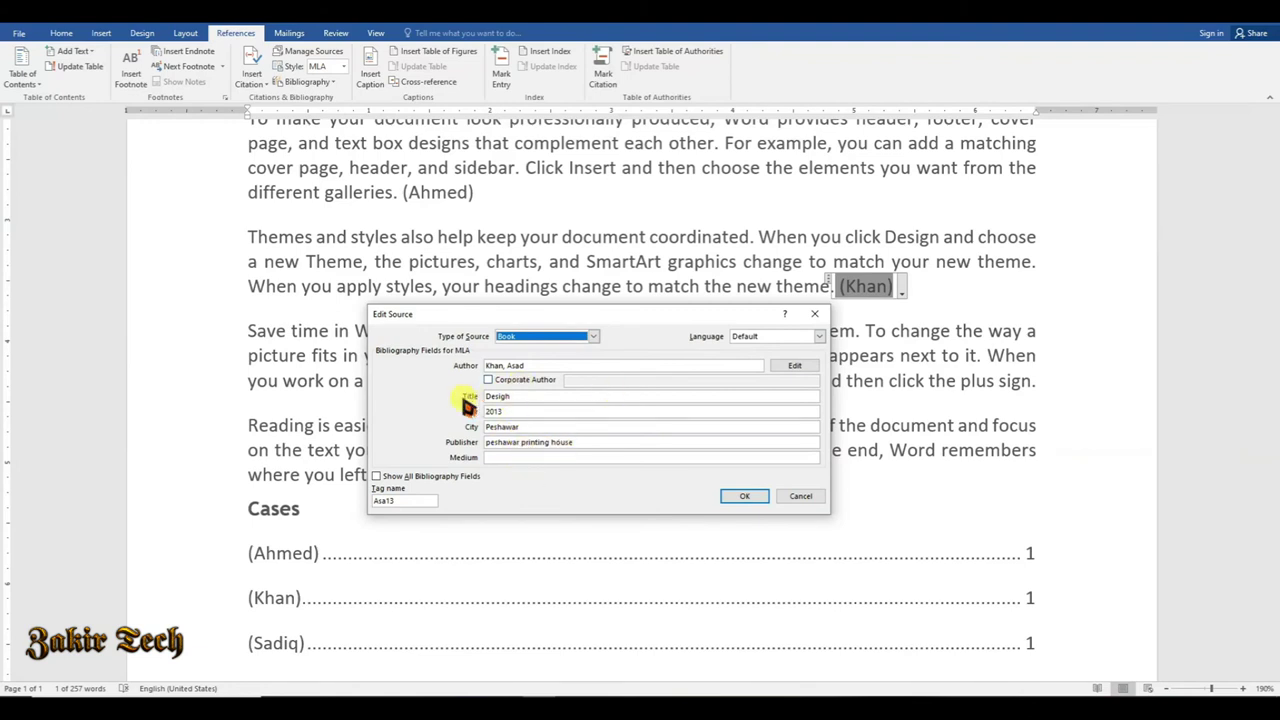
{"action": "left_click", "coordinate": [817, 315]}
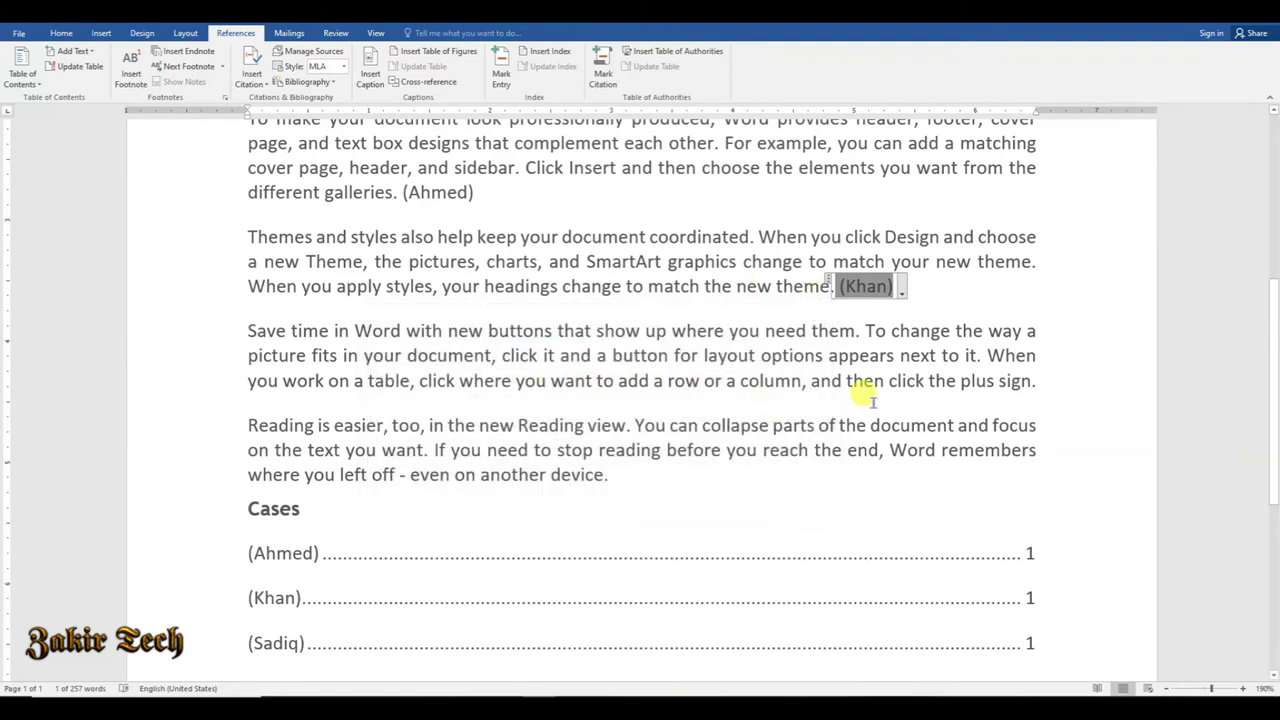
{"action": "left_click", "coordinate": [1038, 380]}
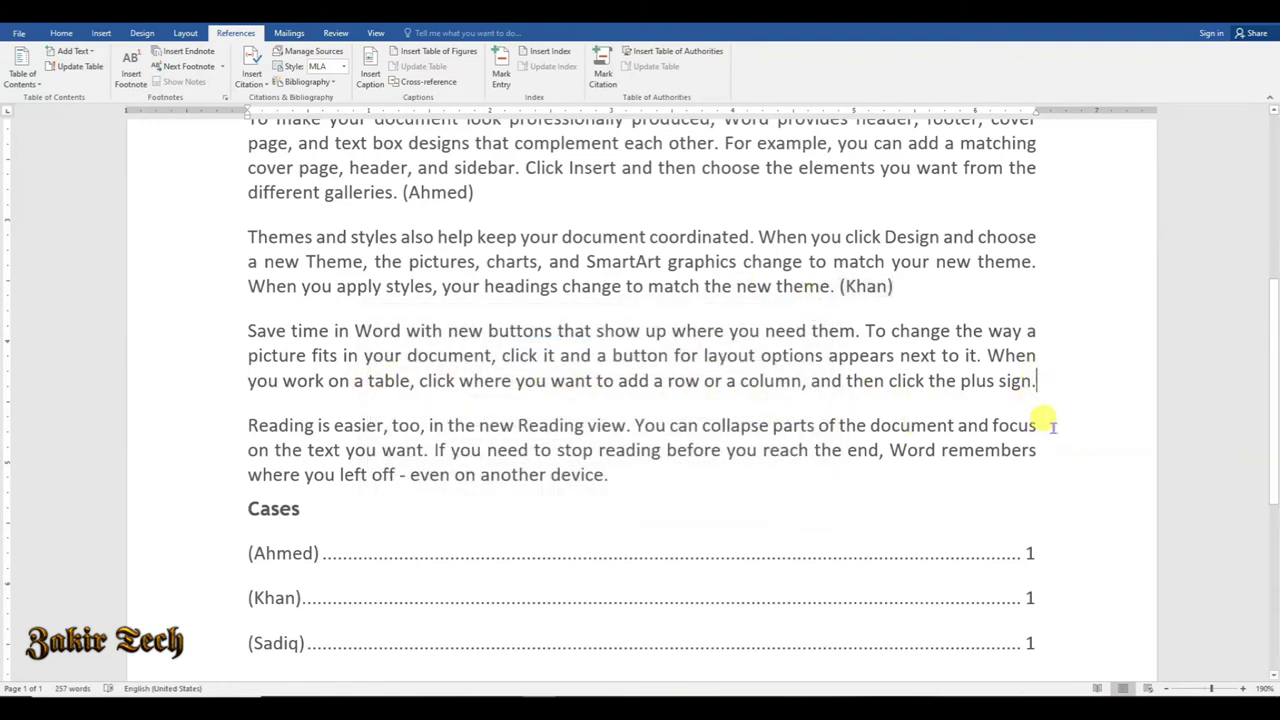
- Create a new 2014 book source, Computer Knowledge, entering its author, and insert its citation
{"action": "left_click", "coordinate": [250, 87]}
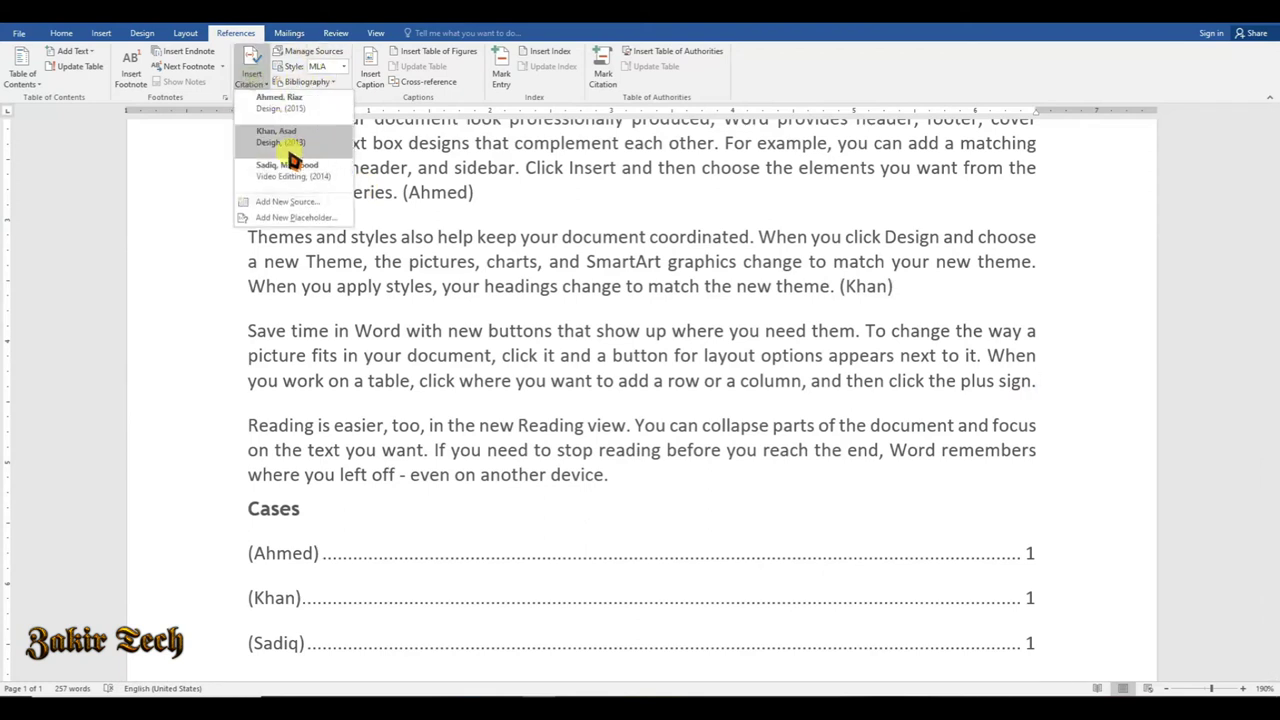
{"action": "left_click", "coordinate": [288, 197]}
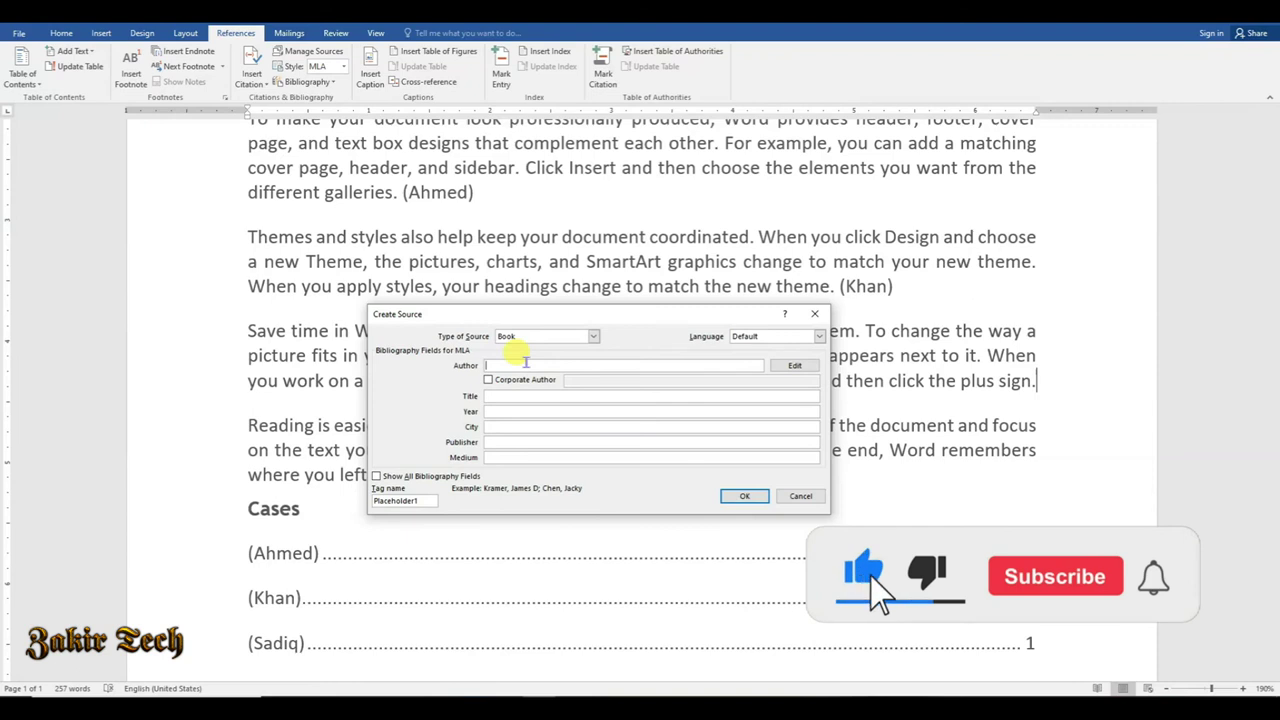
{"action": "left_click", "coordinate": [524, 364]}
{"action": "type", "text": "XZ"}
{"action": "type", "text": "ahoor Ah"}
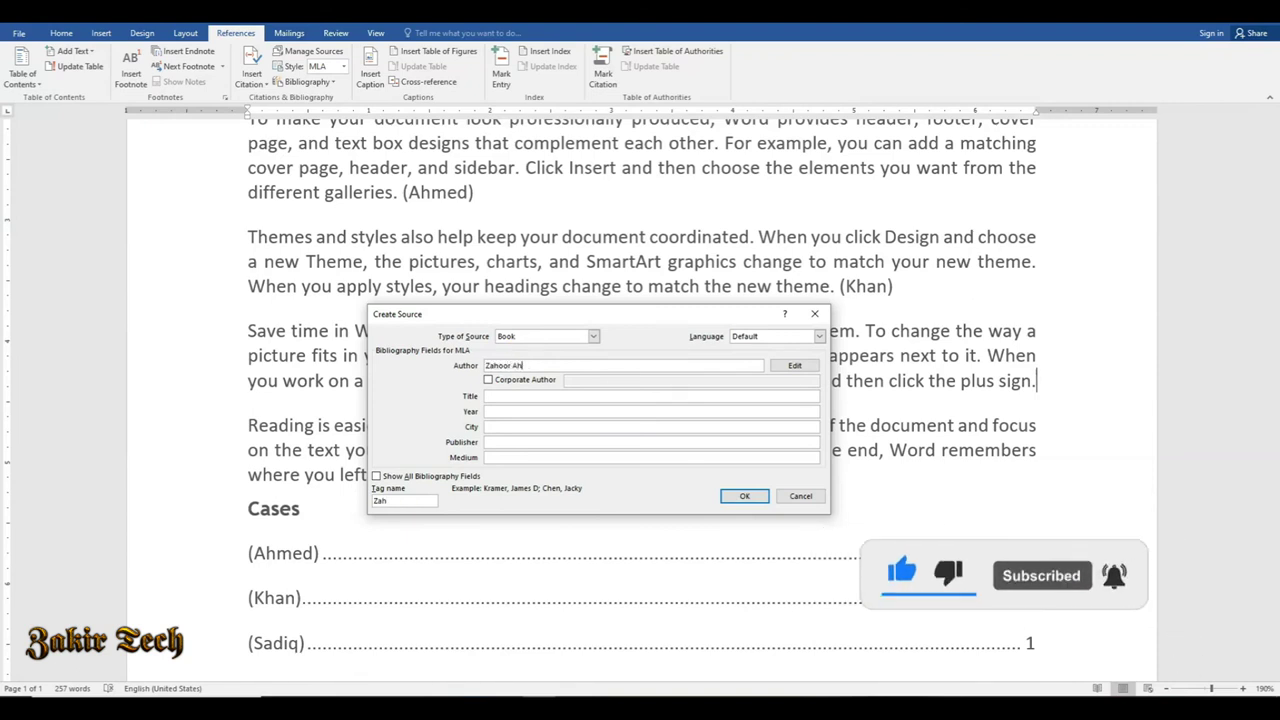
{"action": "type", "text": "med"}
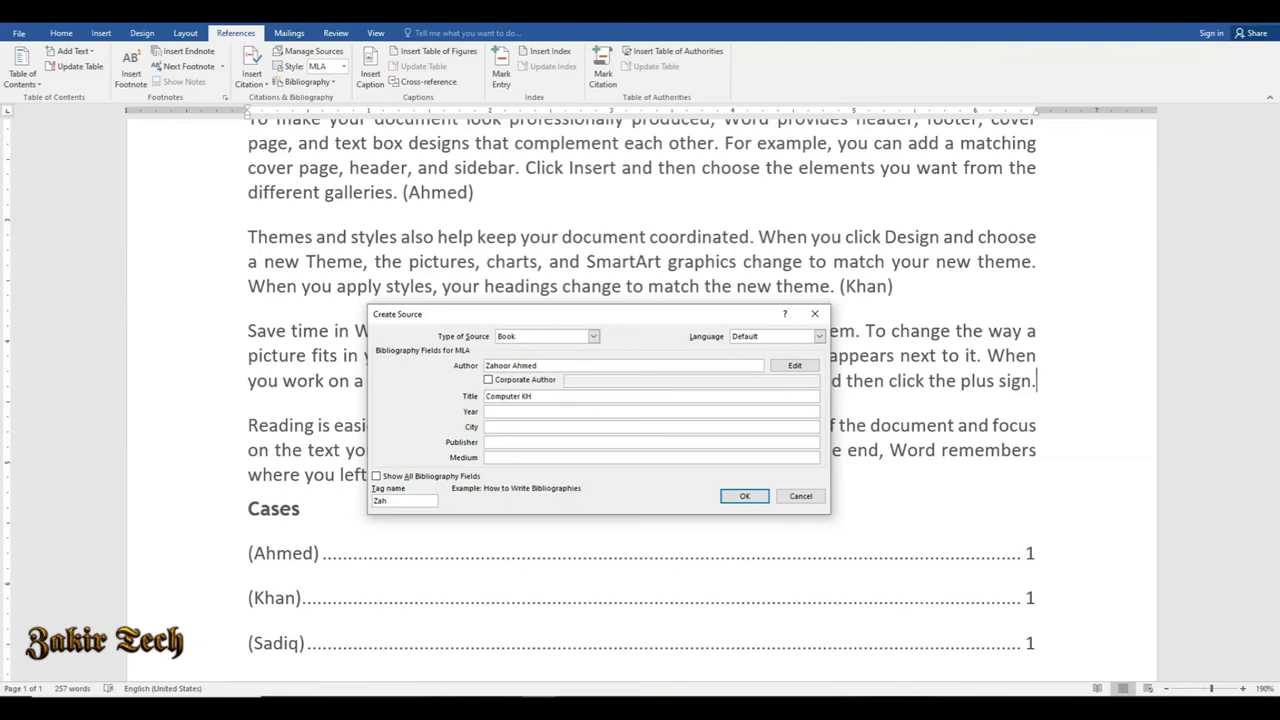
{"action": "left_click", "coordinate": [534, 410]}
{"action": "type", "text": "Al-Syed Printers"}
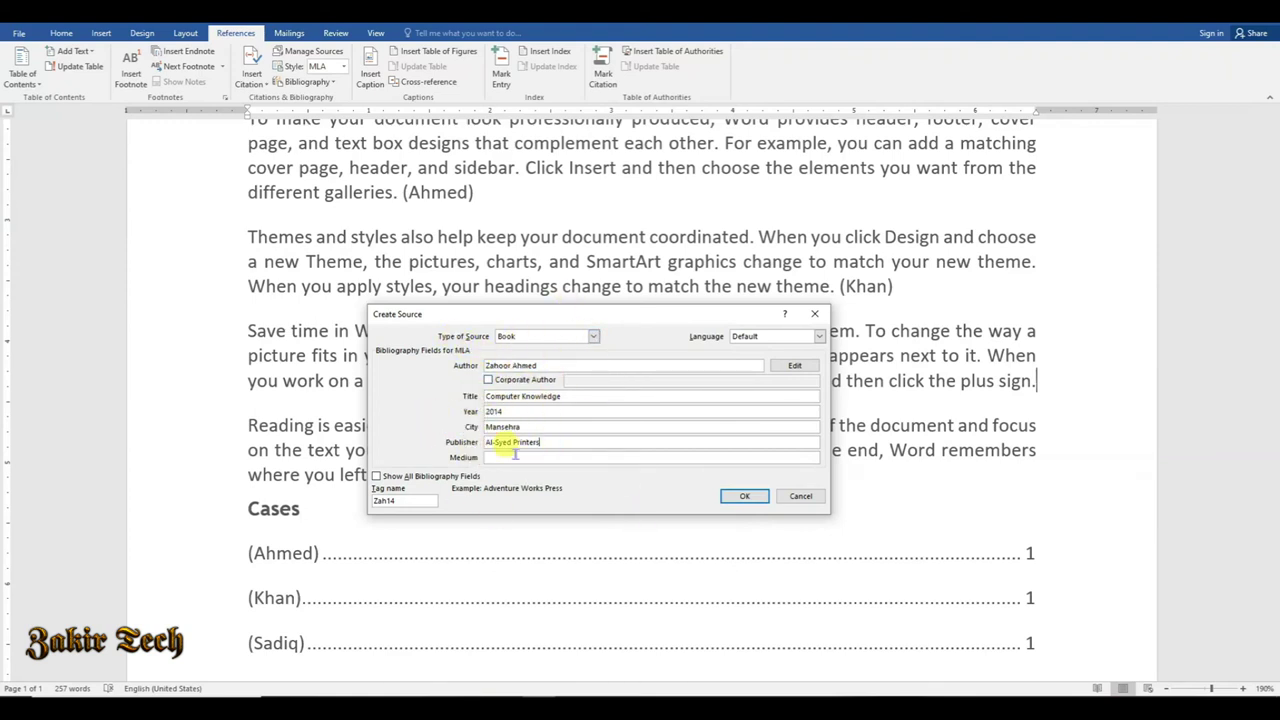
{"action": "left_click", "coordinate": [740, 498]}
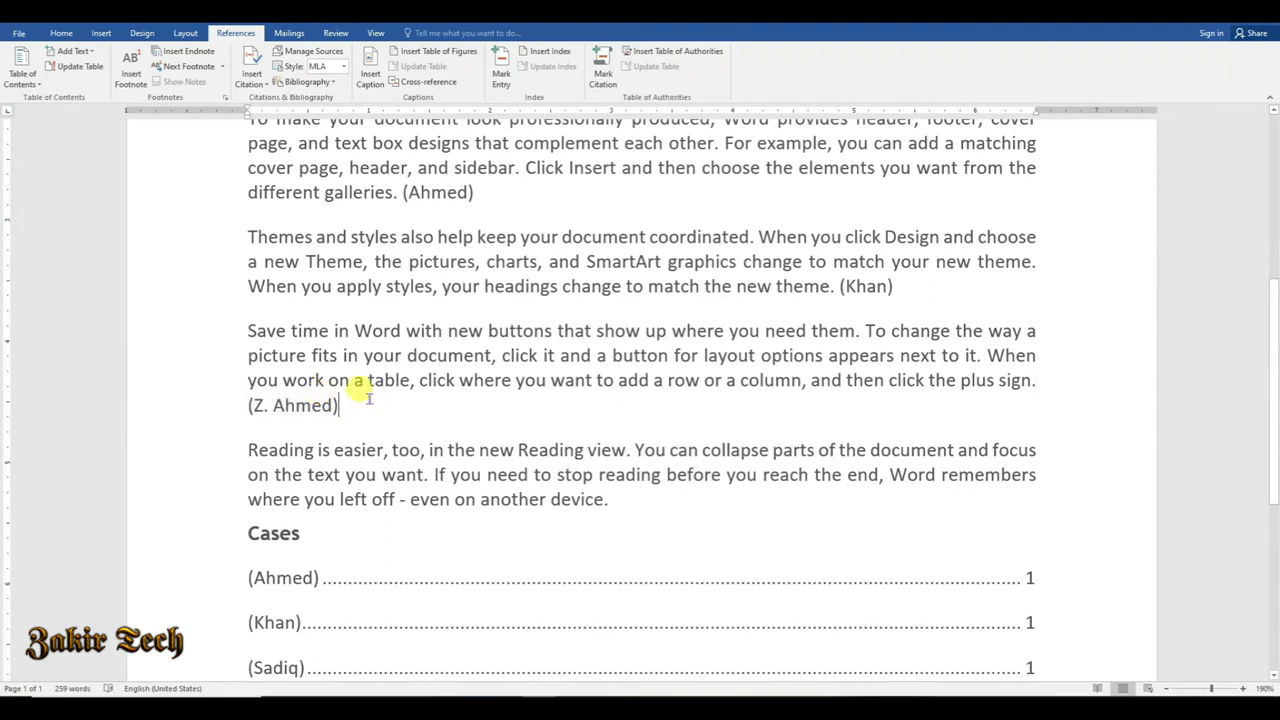
{"action": "scroll", "coordinate": [640, 390], "scroll_direction": "up", "scroll_amount": 2}
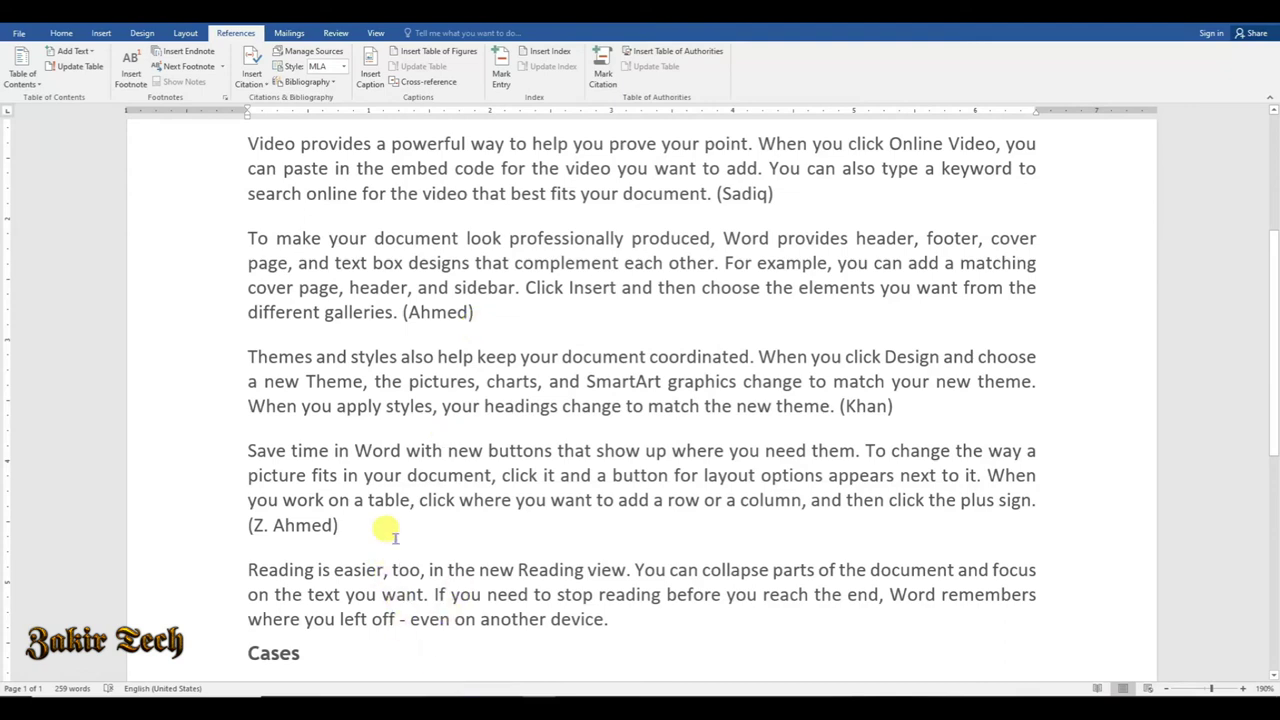
{"action": "scroll", "coordinate": [563, 523], "scroll_direction": "down", "scroll_amount": 2}
{"action": "scroll", "coordinate": [551, 509], "scroll_direction": "down", "scroll_amount": 2}
{"action": "left_click", "coordinate": [690, 463]}
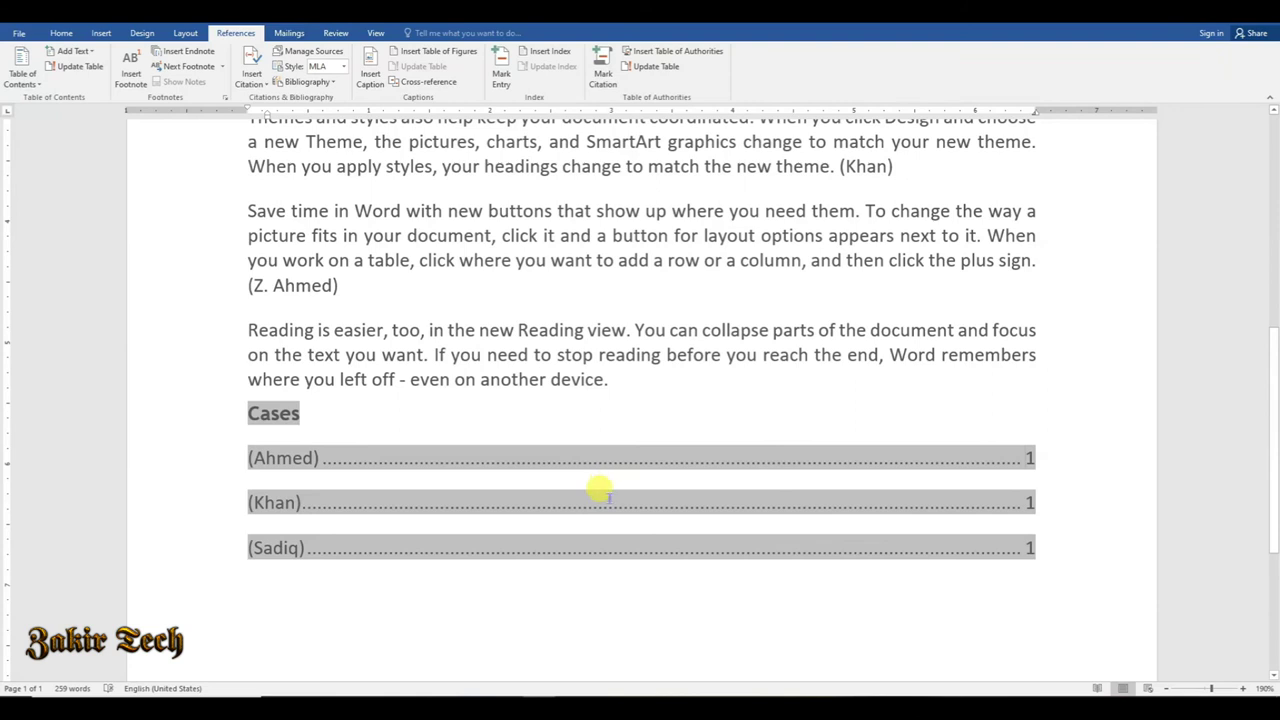
{"action": "left_click", "coordinate": [648, 67]}
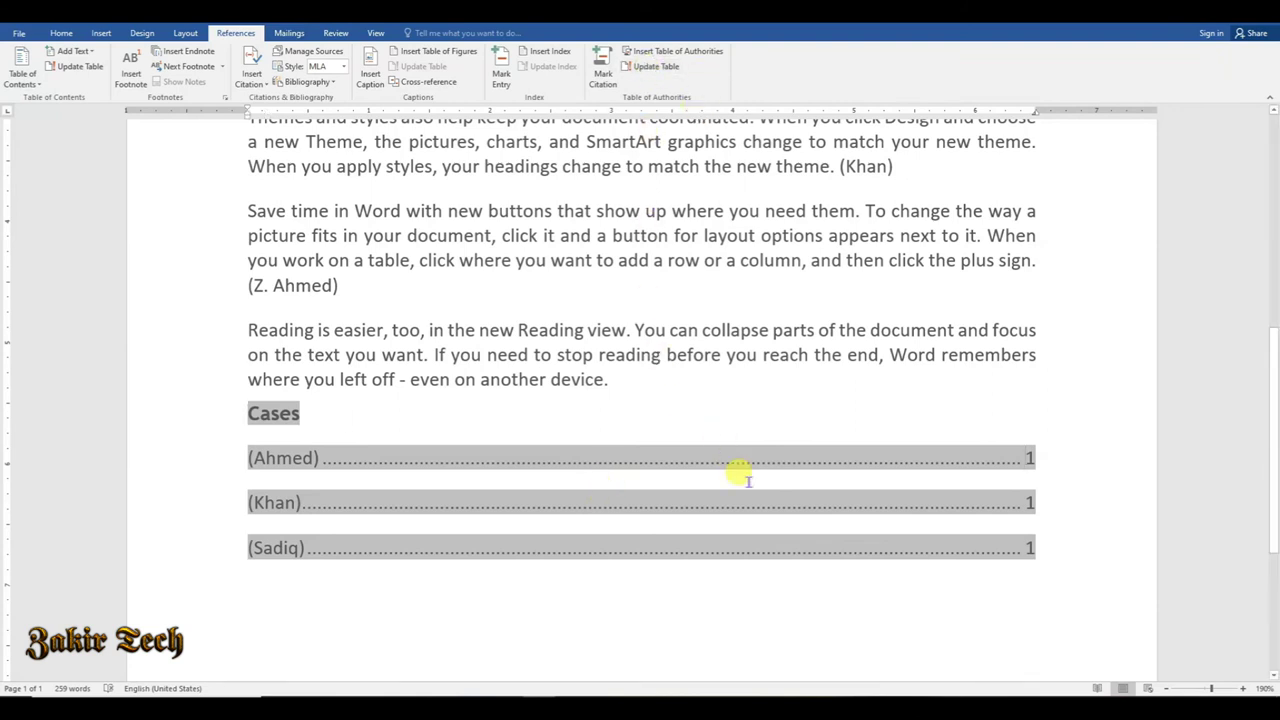
{"action": "left_click", "coordinate": [655, 68]}
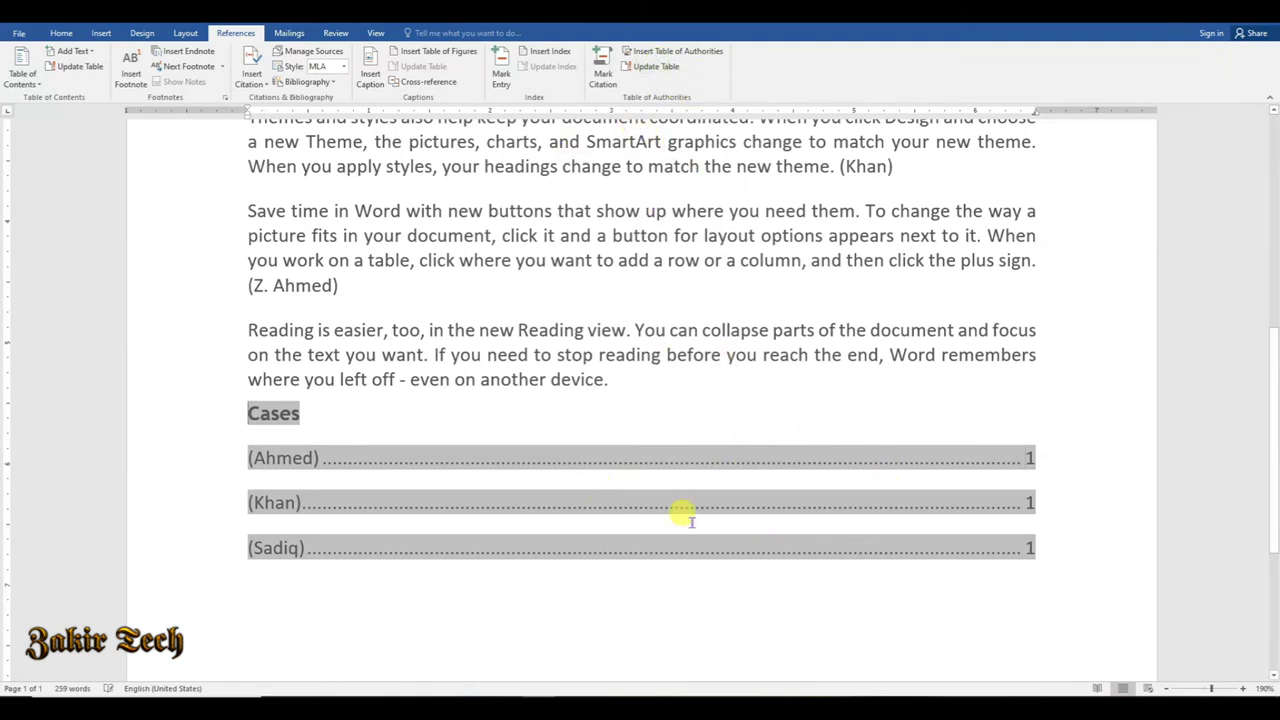
{"action": "left_click", "coordinate": [256, 284]}
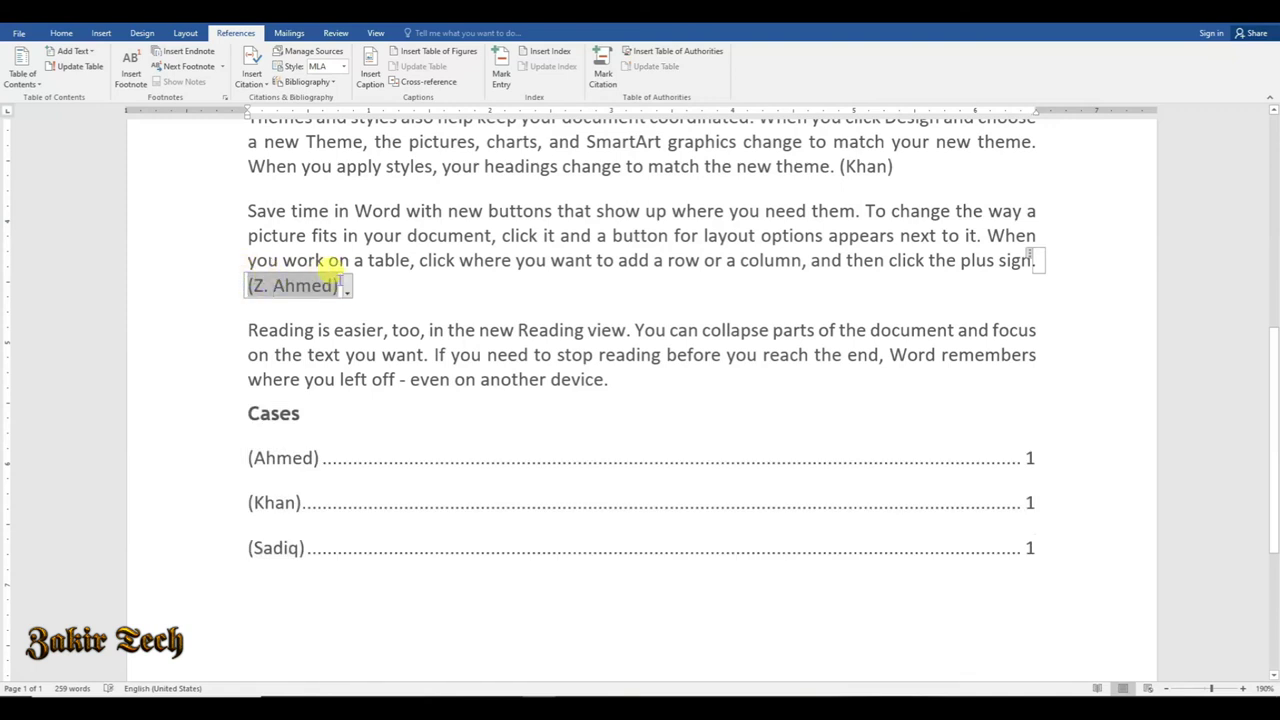
{"action": "left_click_drag", "start_coordinate": [338, 286], "coordinate": [245, 285]}
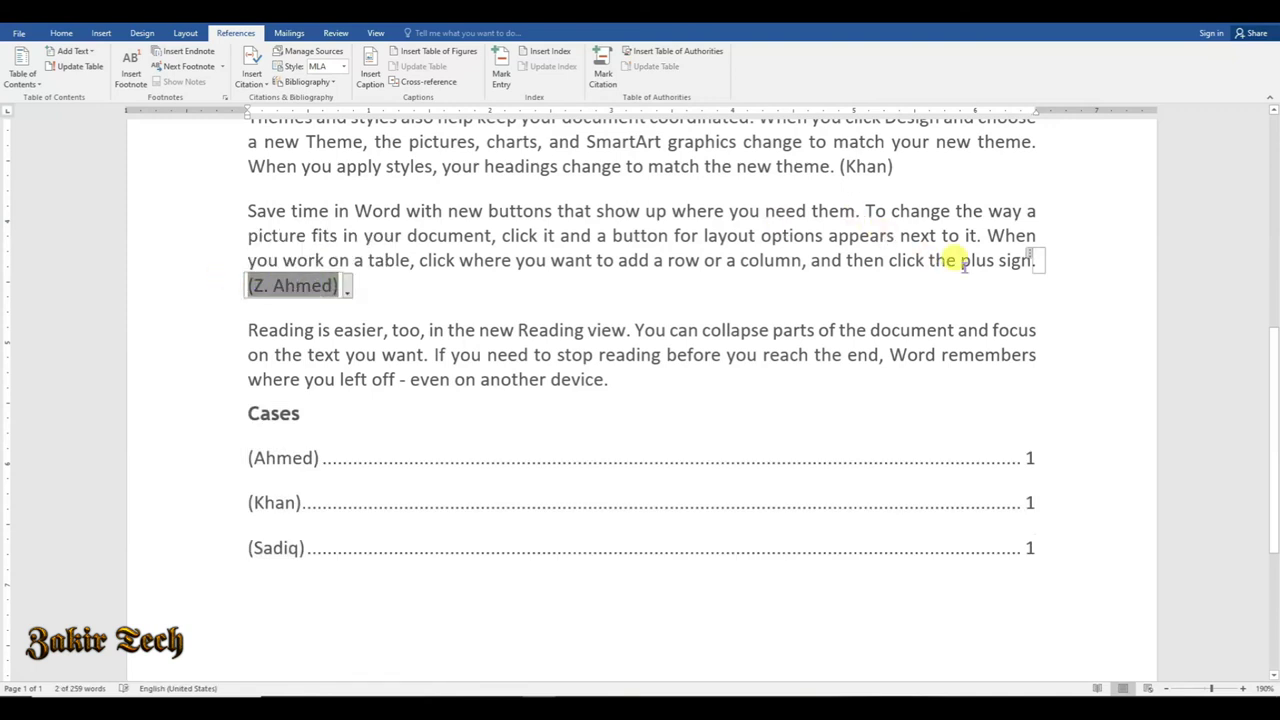
{"action": "left_click", "coordinate": [1034, 258]}
{"action": "left_click_drag", "start_coordinate": [1030, 256], "coordinate": [1036, 262]}
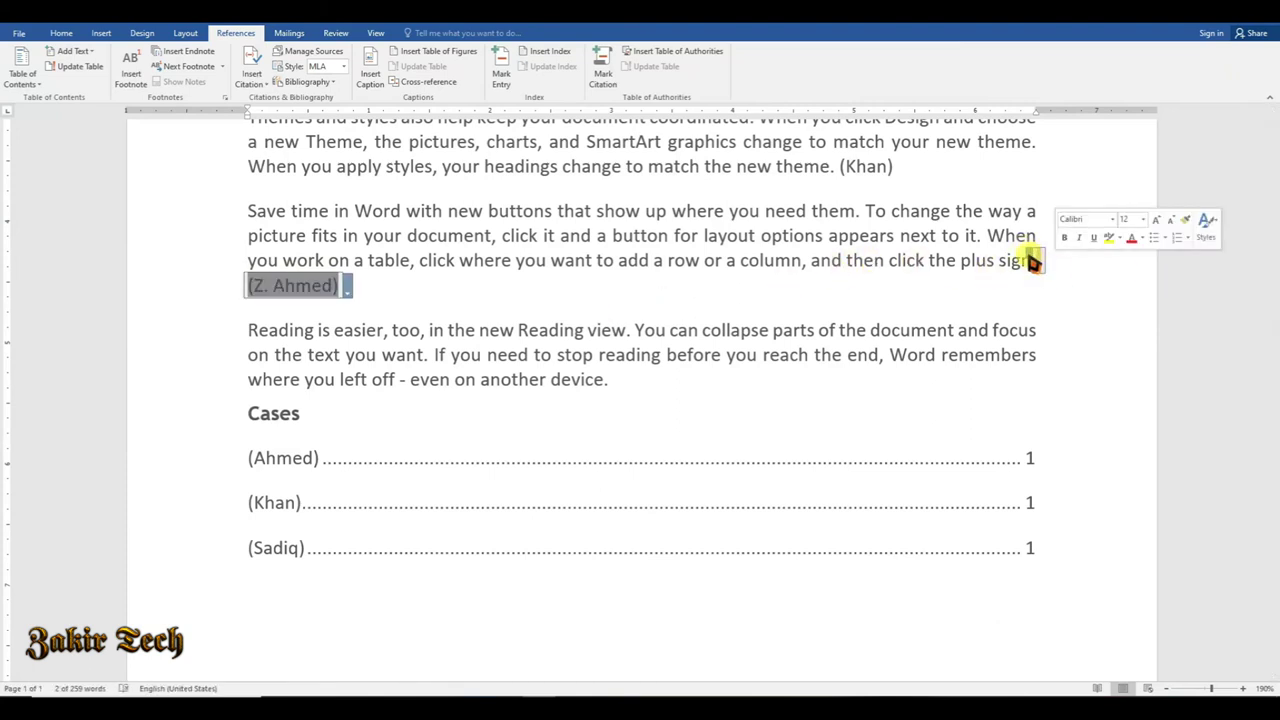
{"action": "left_click", "coordinate": [1034, 260]}
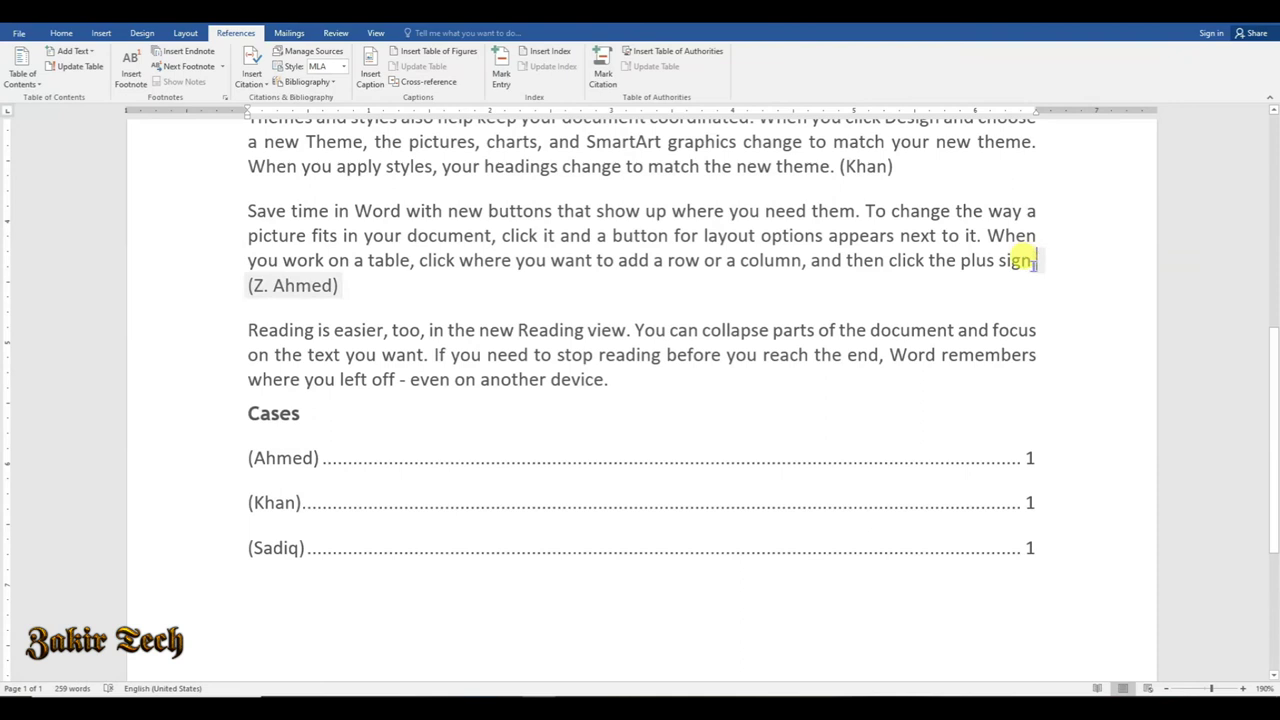
{"action": "key", "text": "Return"}
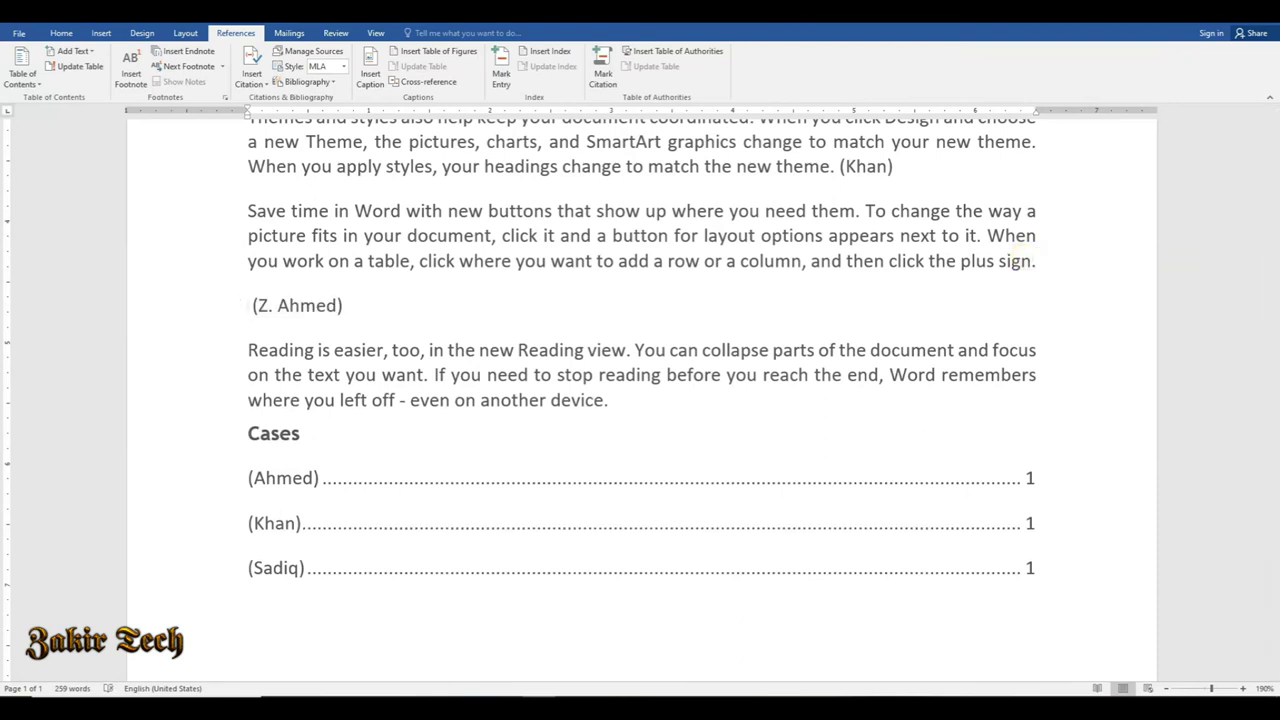
{"action": "key", "text": "BackSpace"}
{"action": "key", "text": "Return"}
- Mark the (Z. Ahmed) citation in the Cases category and hide formatting marks
{"action": "left_click", "coordinate": [283, 286]}
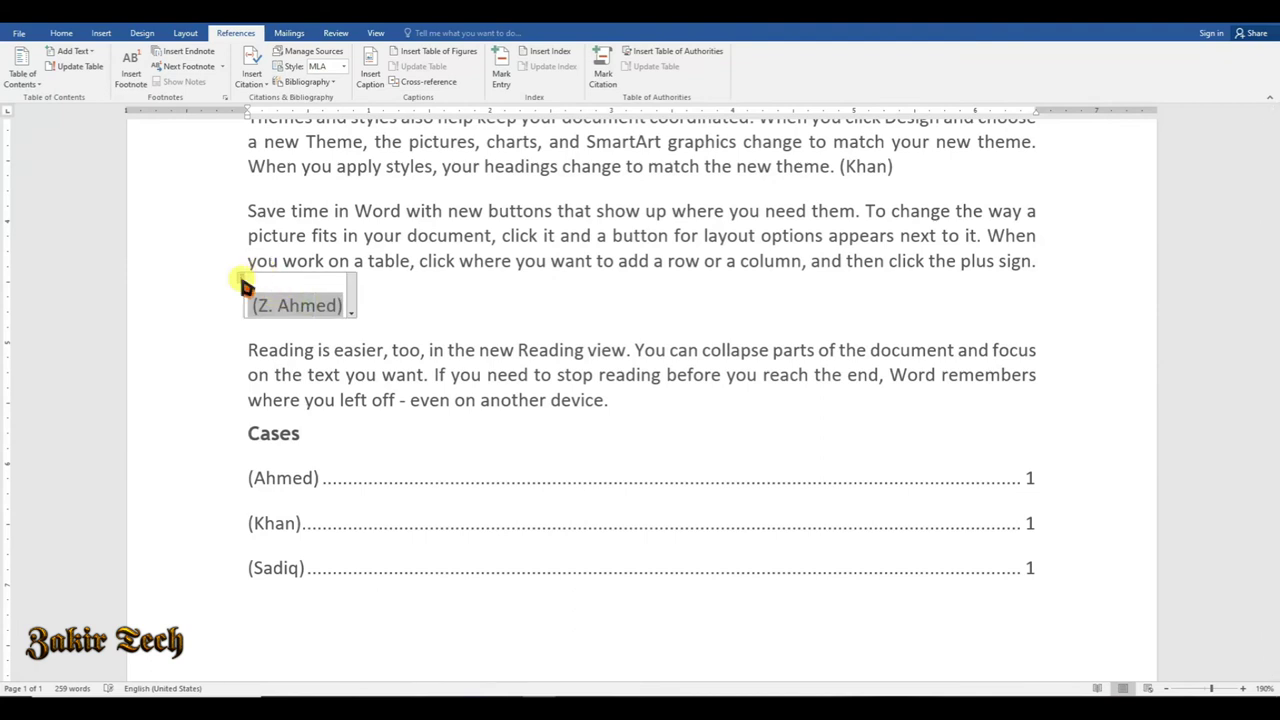
{"action": "left_click", "coordinate": [240, 277]}
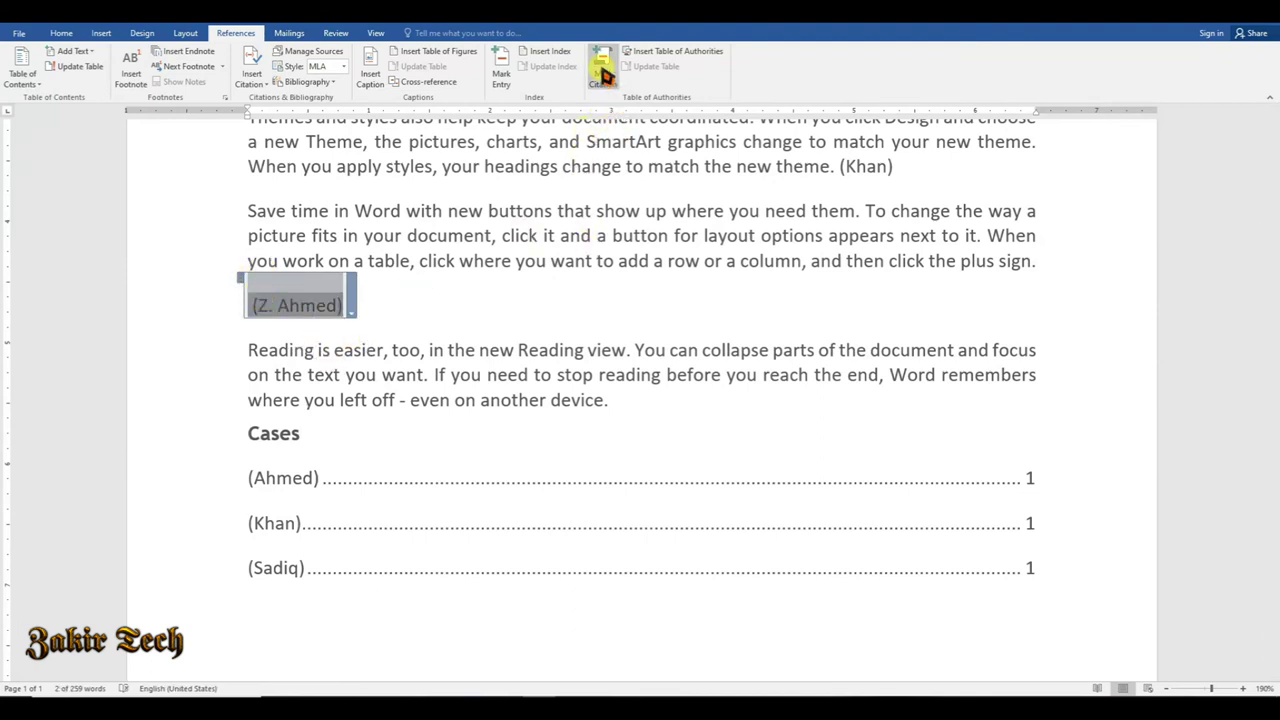
{"action": "left_click", "coordinate": [603, 70]}
{"action": "left_click", "coordinate": [732, 308]}
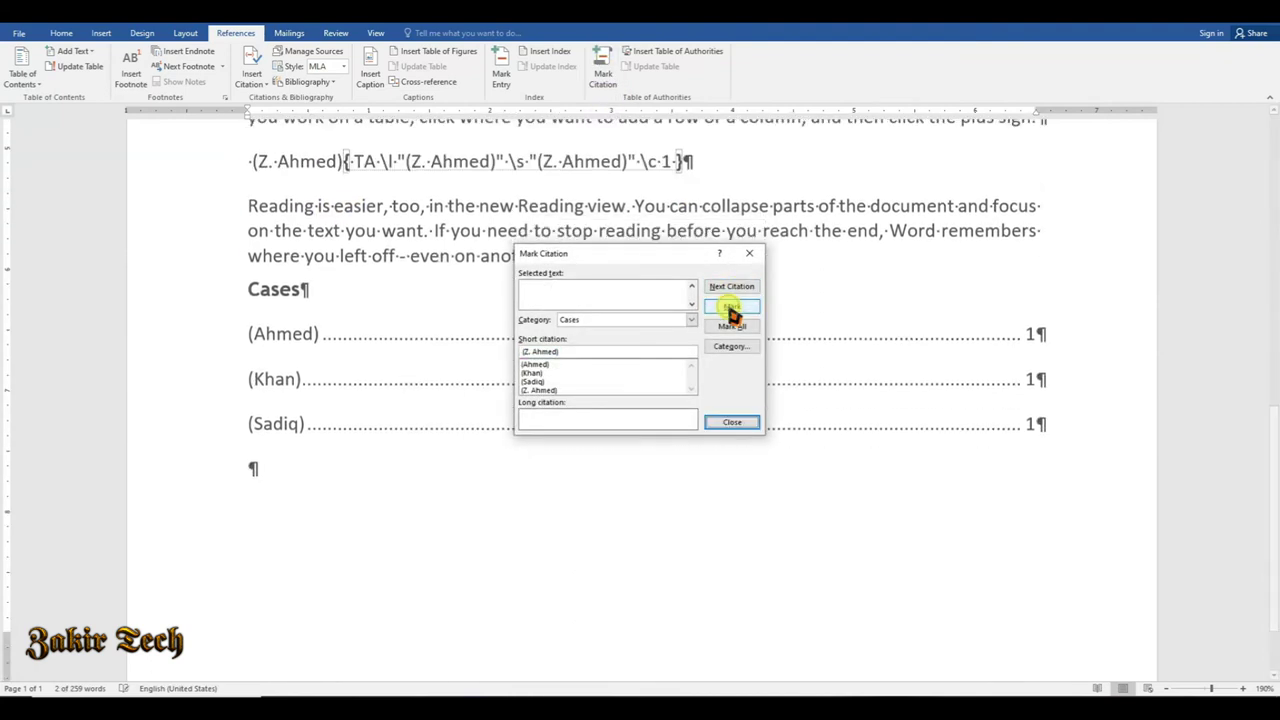
{"action": "left_click", "coordinate": [752, 259]}
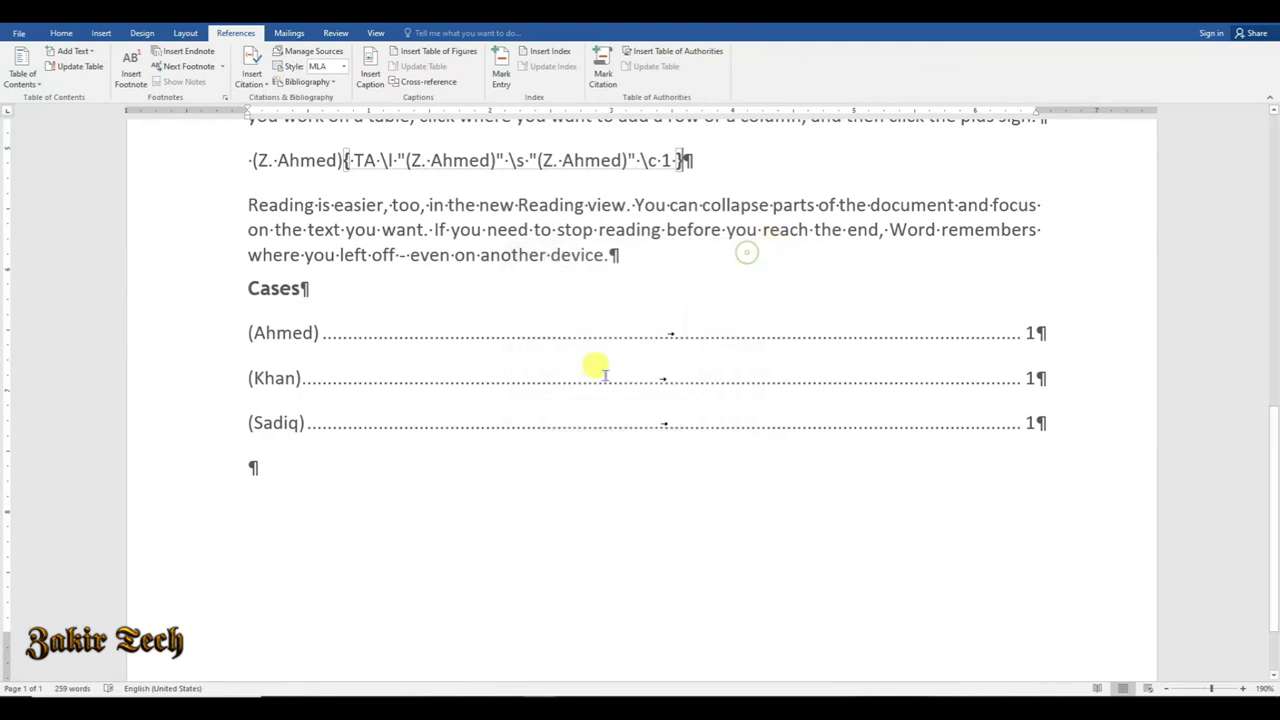
{"action": "left_click", "coordinate": [62, 33]}
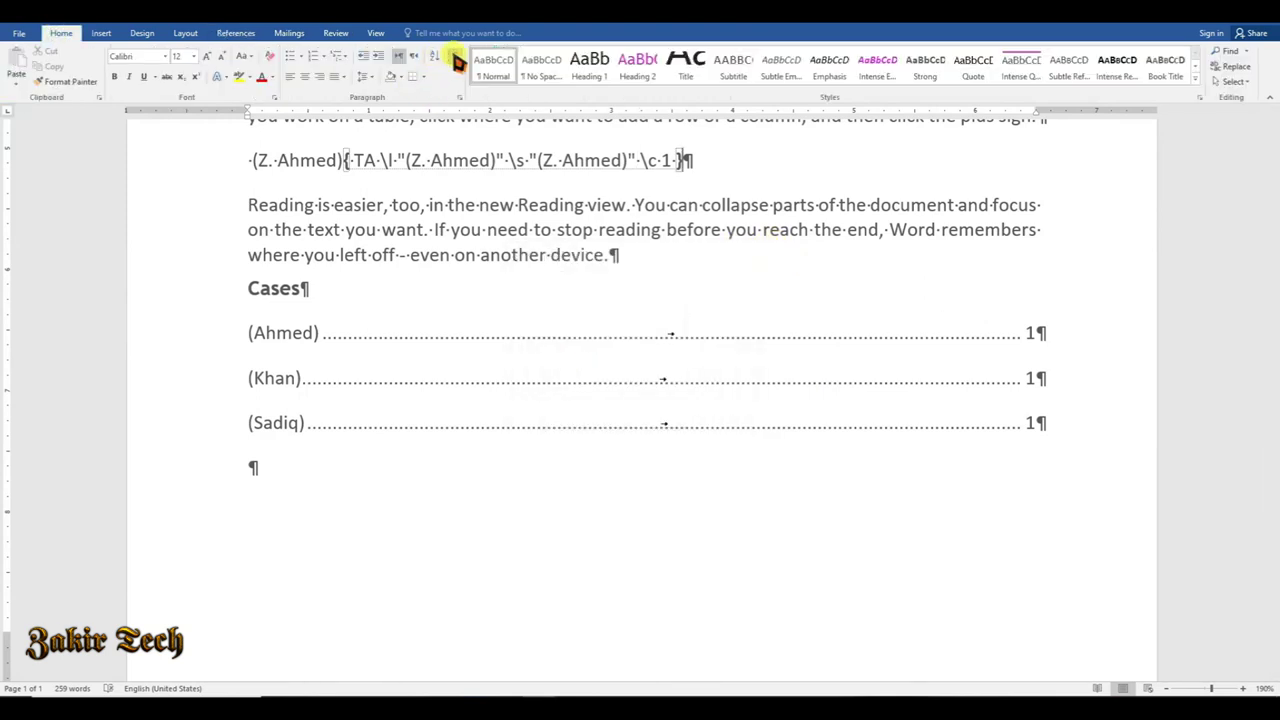
{"action": "left_click", "coordinate": [453, 58]}
{"action": "left_click", "coordinate": [237, 35]}
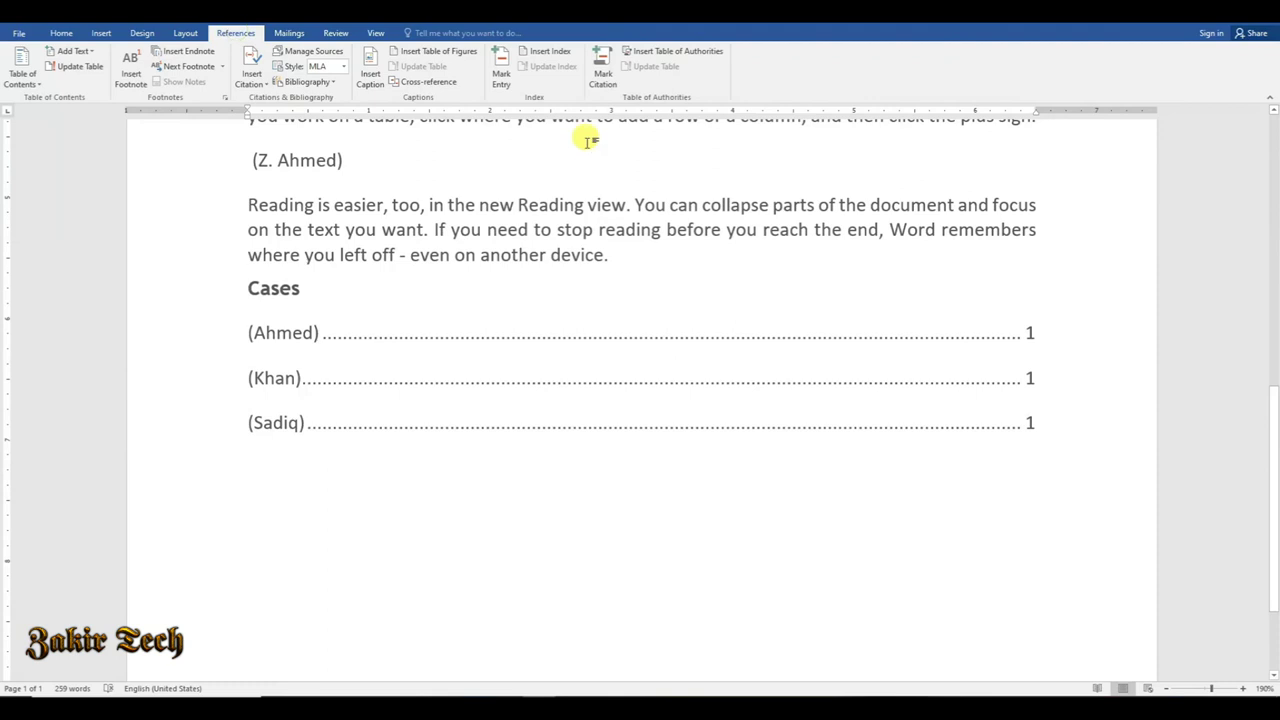
- Update the Cases table of authorities so (Z. Ahmed) appears with page 1
{"action": "left_click", "coordinate": [314, 440]}
{"action": "left_click", "coordinate": [337, 400]}
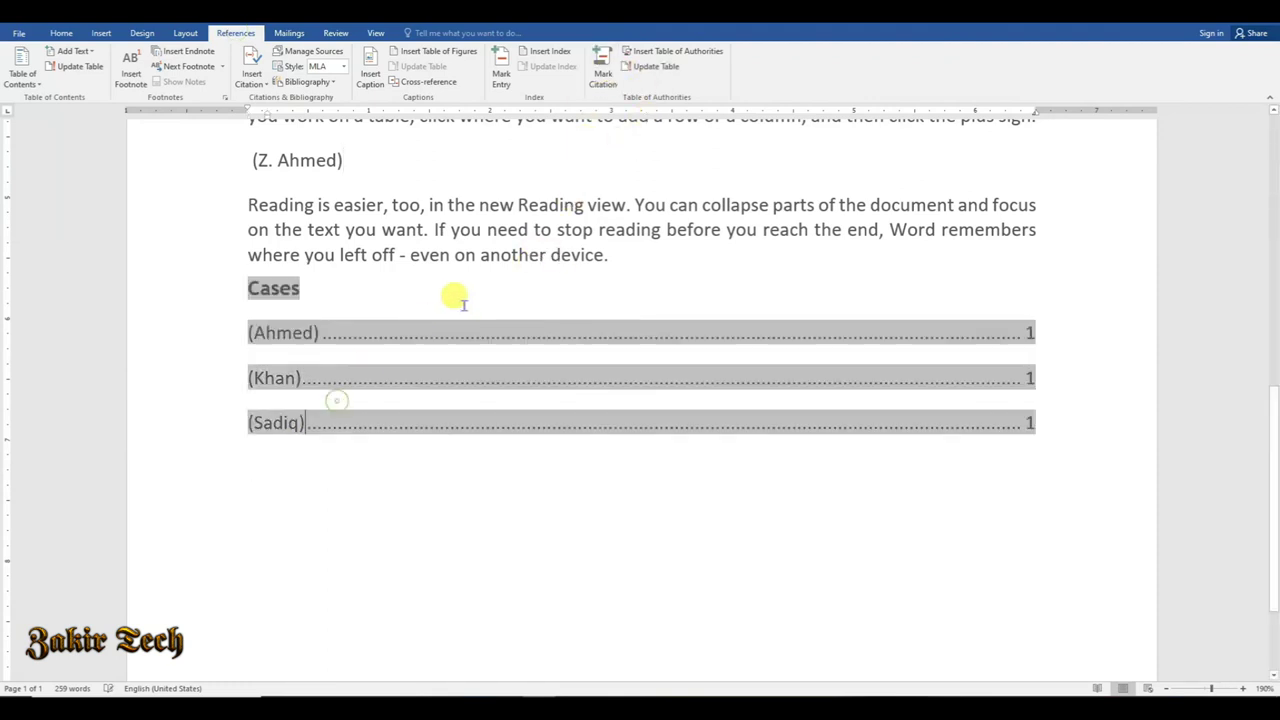
{"action": "left_click", "coordinate": [655, 67]}
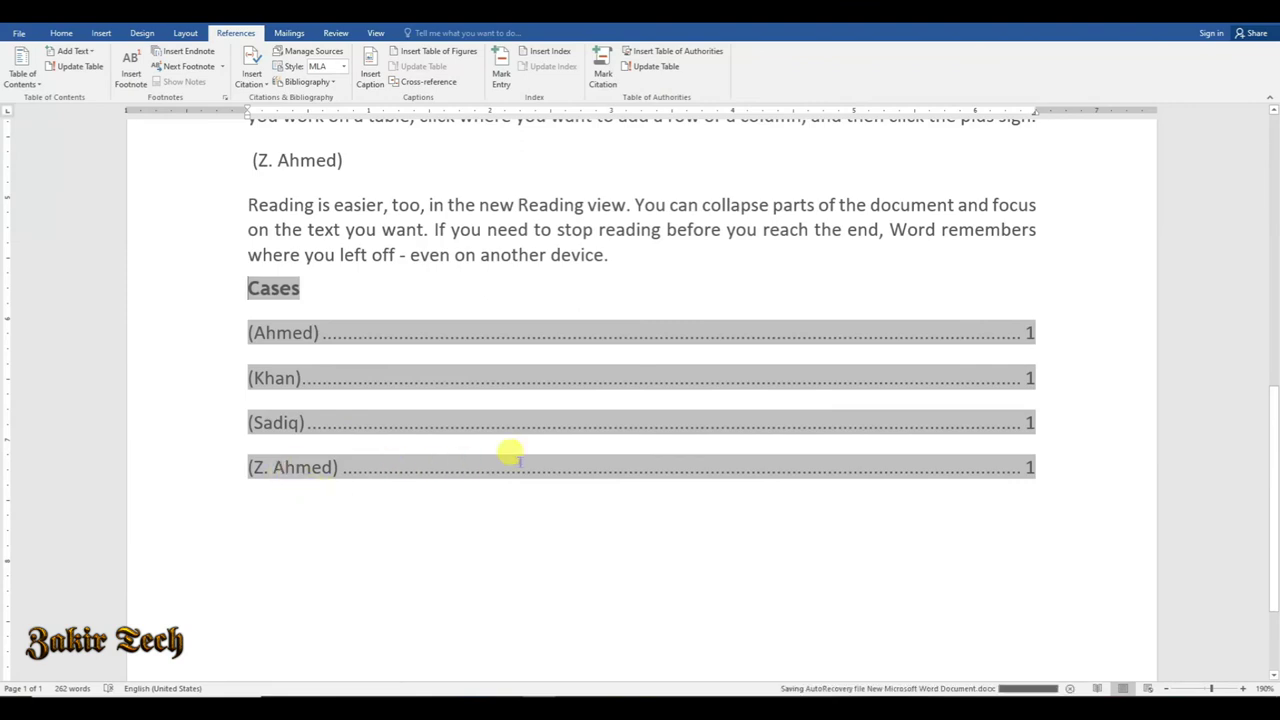
{"action": "scroll", "coordinate": [518, 520], "scroll_direction": "up", "scroll_amount": 2}
{"action": "scroll", "coordinate": [523, 540], "scroll_direction": "down", "scroll_amount": 3}
{"action": "left_click", "coordinate": [527, 537]}
- Review the updated table of authorities and select the Cases heading
{"action": "scroll", "coordinate": [506, 506], "scroll_direction": "up", "scroll_amount": 2}
{"action": "scroll", "coordinate": [500, 505], "scroll_direction": "up", "scroll_amount": 1}
{"action": "scroll", "coordinate": [497, 504], "scroll_direction": "up", "scroll_amount": 2}
{"action": "scroll", "coordinate": [500, 505], "scroll_direction": "up", "scroll_amount": 3}
{"action": "scroll", "coordinate": [497, 508], "scroll_direction": "down", "scroll_amount": 1}
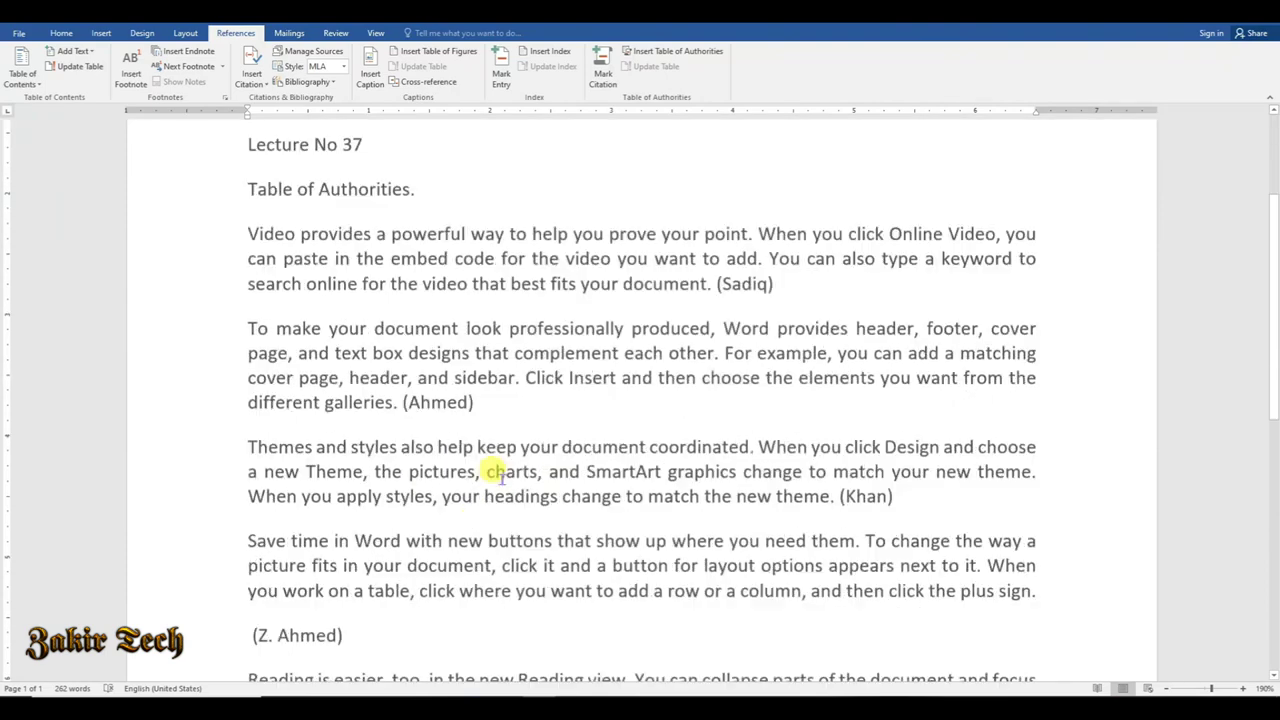
{"action": "scroll", "coordinate": [492, 472], "scroll_direction": "down", "scroll_amount": 4}
{"action": "scroll", "coordinate": [492, 470], "scroll_direction": "down", "scroll_amount": 2}
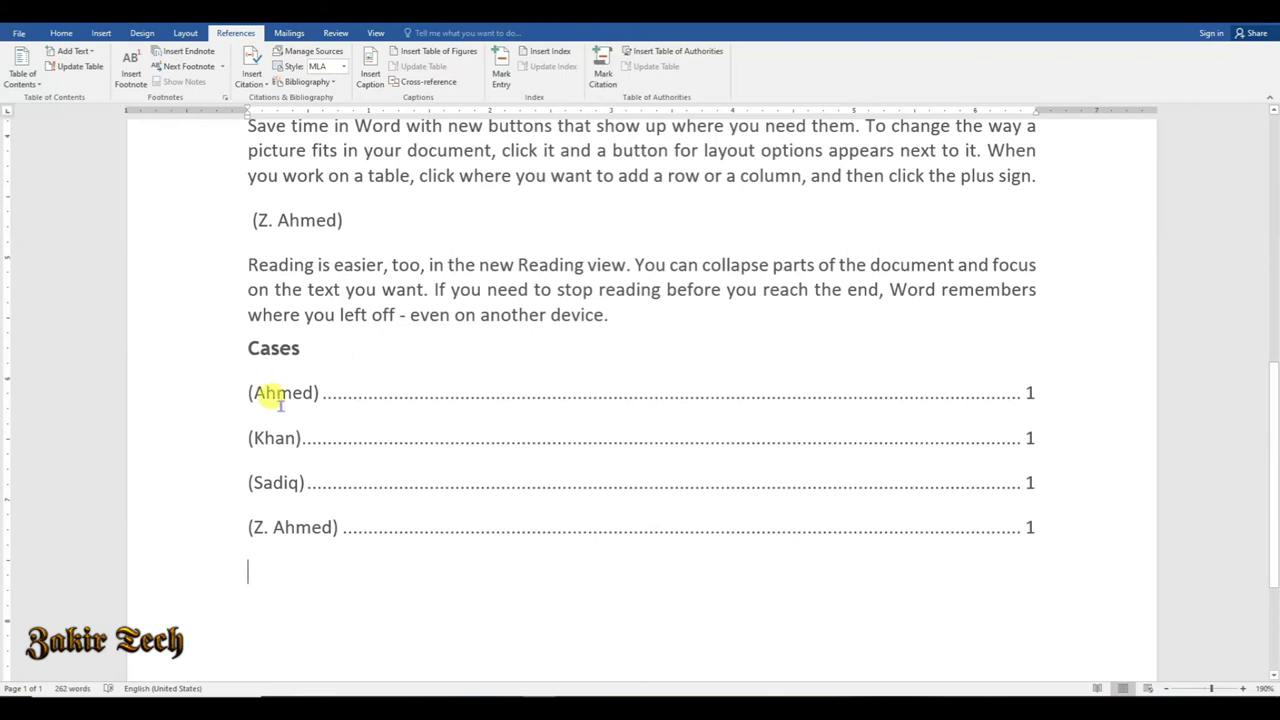
{"action": "left_click_drag", "start_coordinate": [303, 349], "coordinate": [236, 343]}
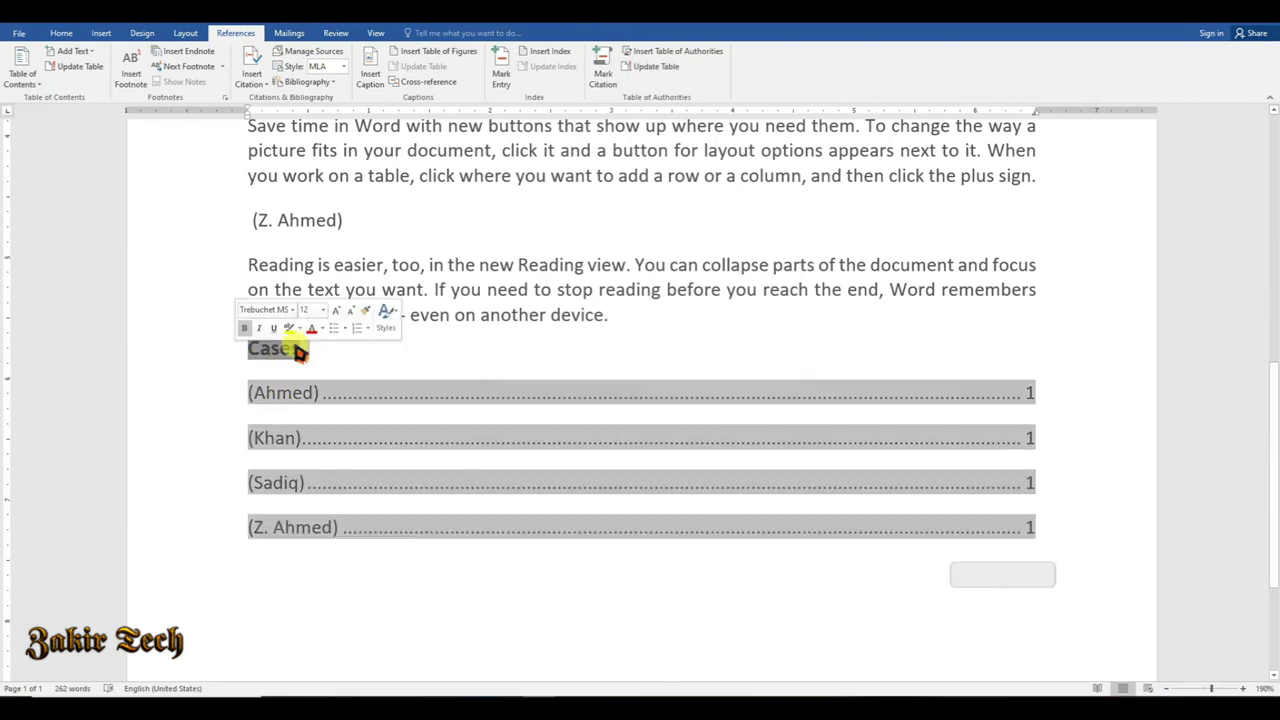